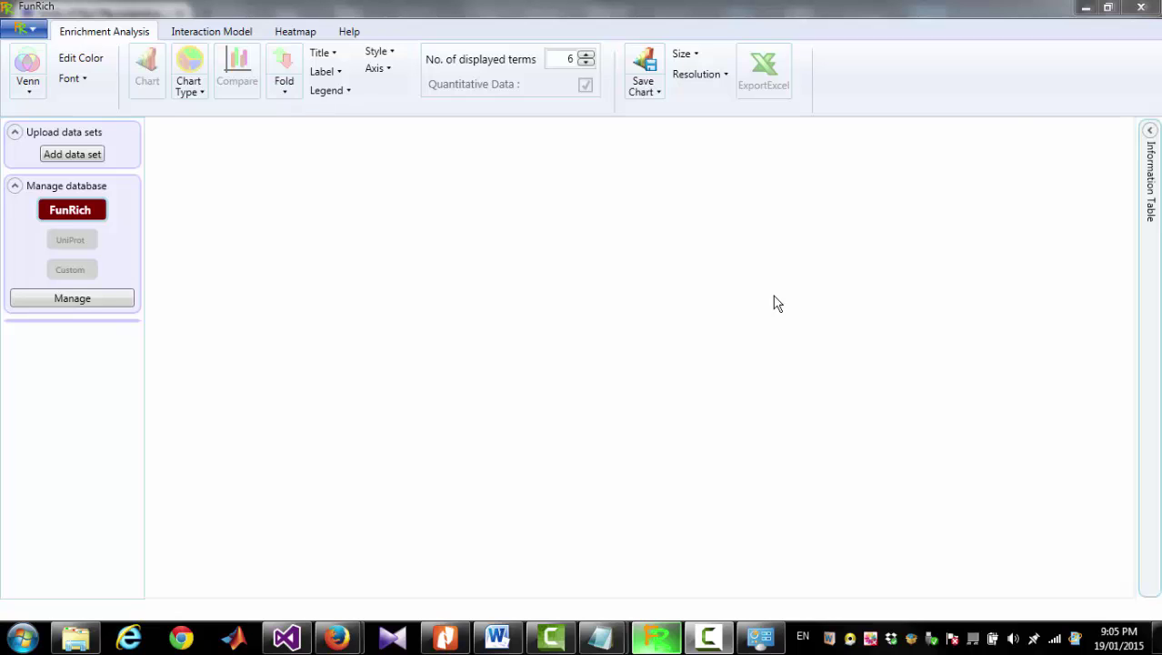
# - Change the active database from FunRich to the UniProt database and confirm the selection
pyautogui.click(77, 303)
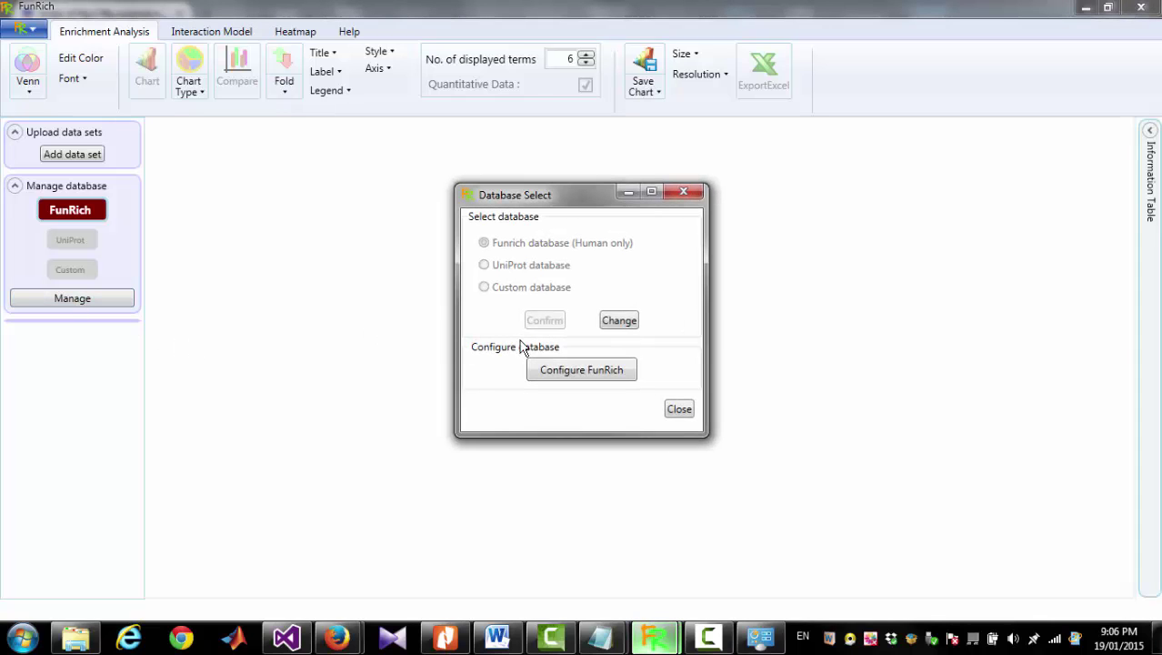
pyautogui.click(618, 321)
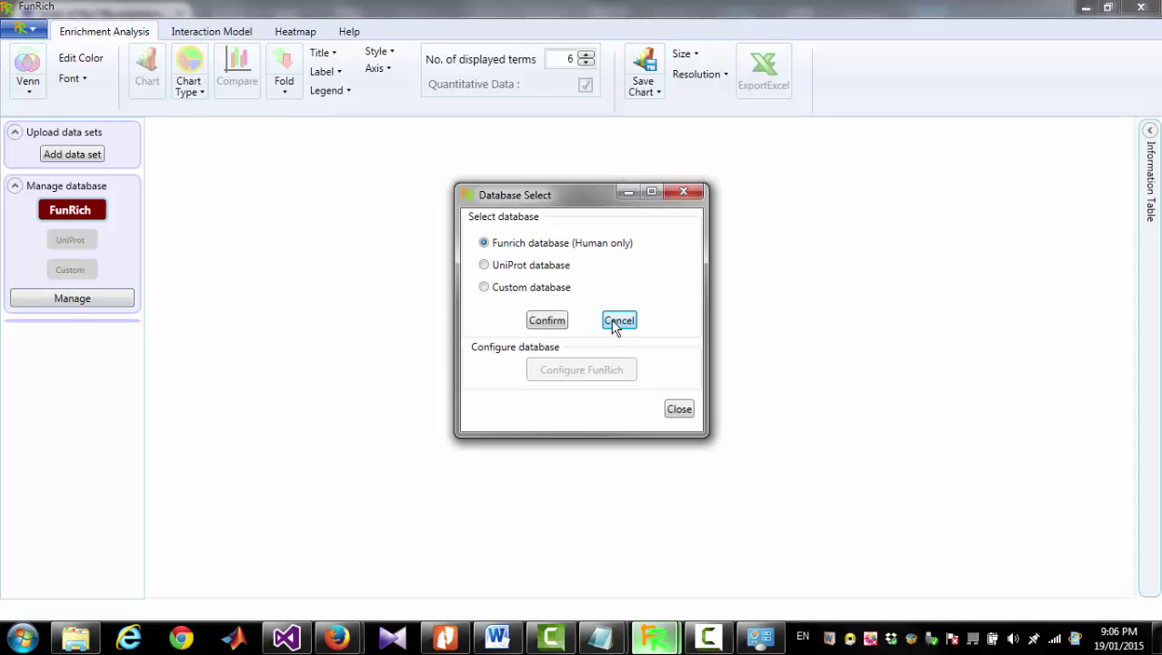
pyautogui.click(509, 272)
pyautogui.click(546, 321)
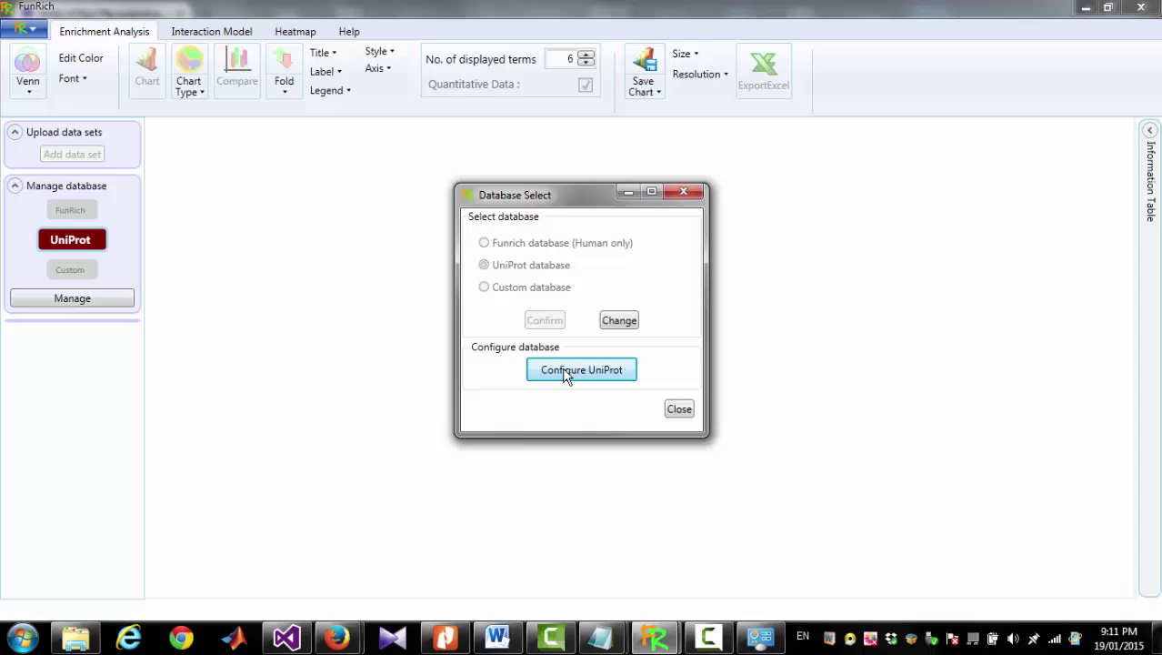
# - Download the Archaea (Taxon ID:2157) UniProt database and add it to the saved UniProt databases
pyautogui.click(566, 372)
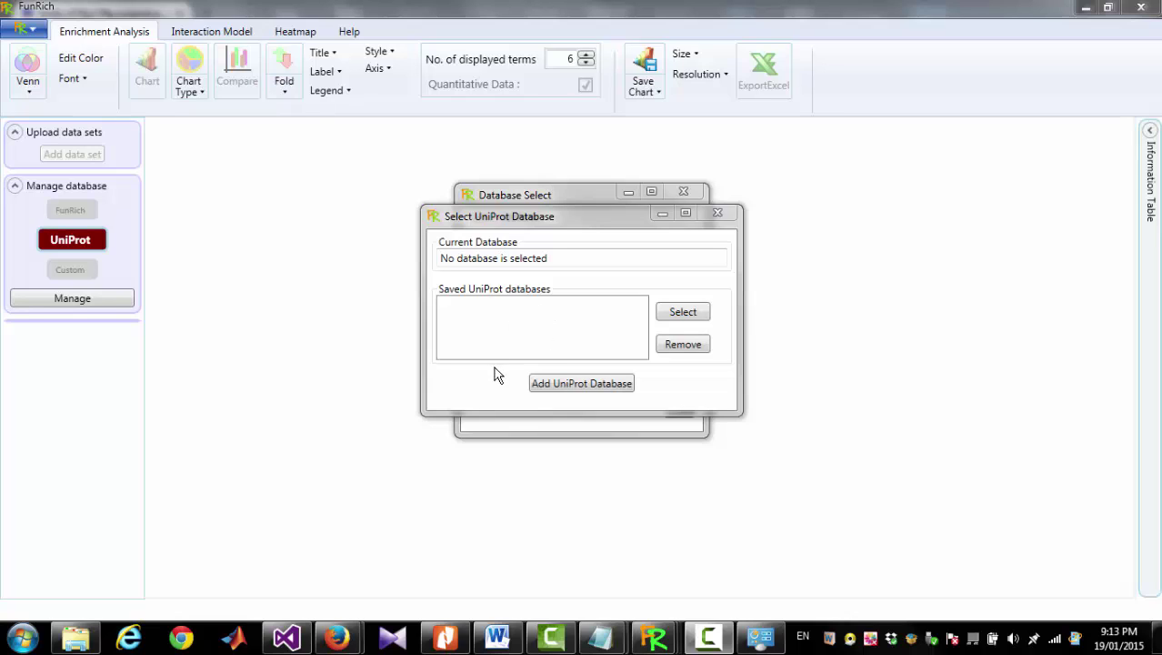
pyautogui.click(549, 388)
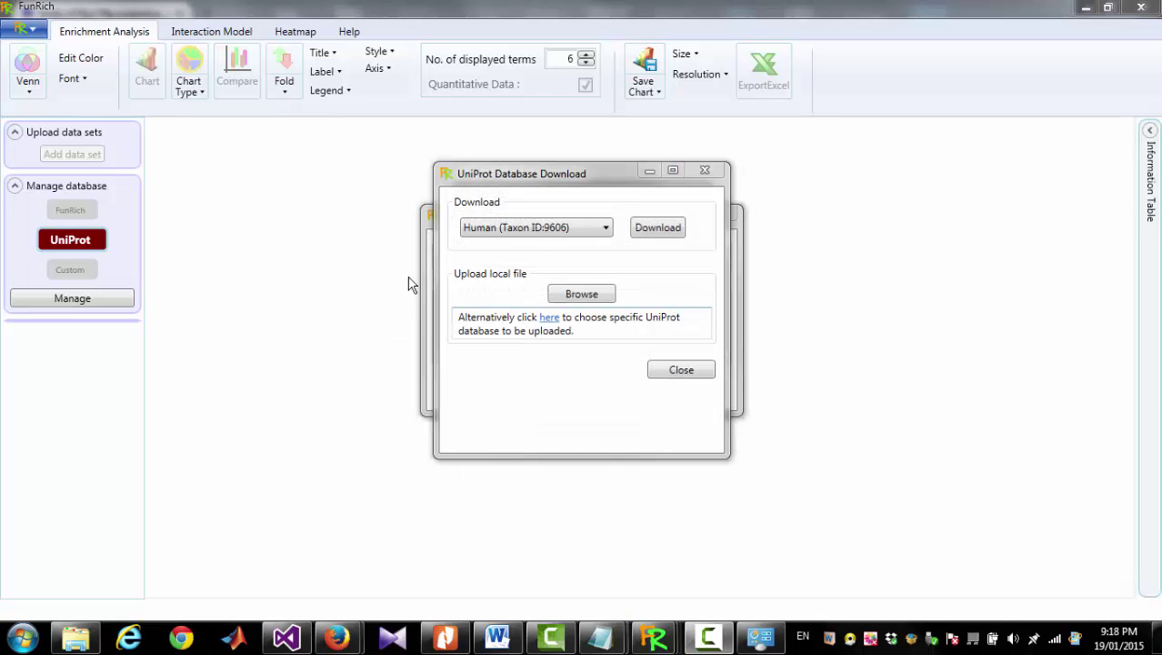
pyautogui.click(555, 231)
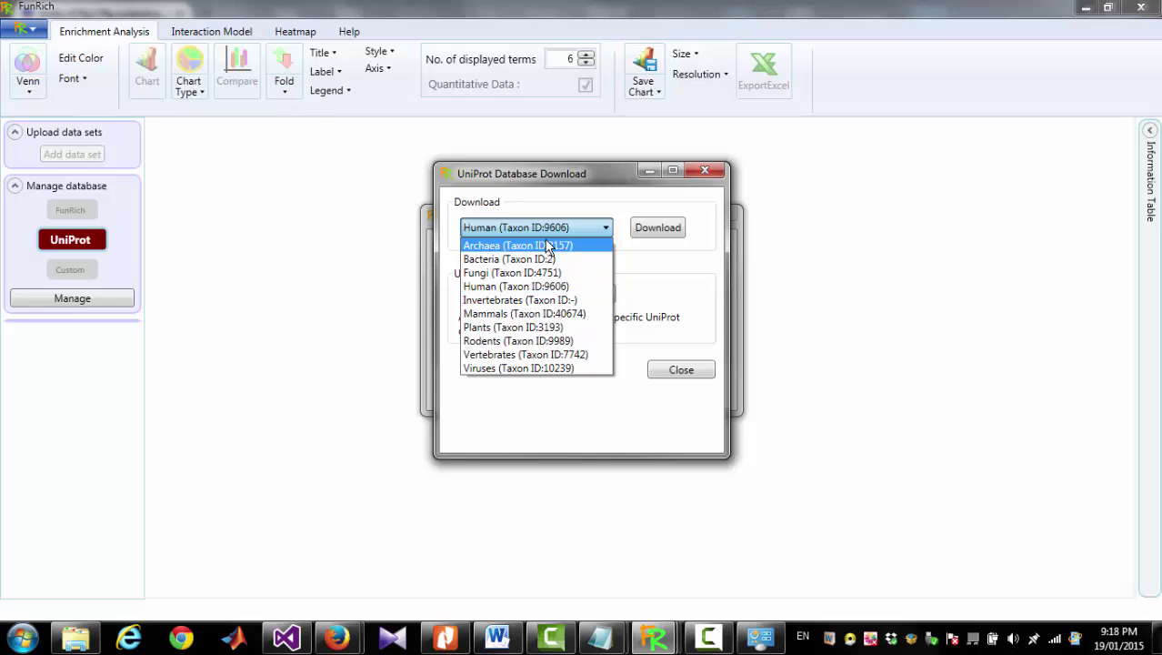
pyautogui.click(549, 245)
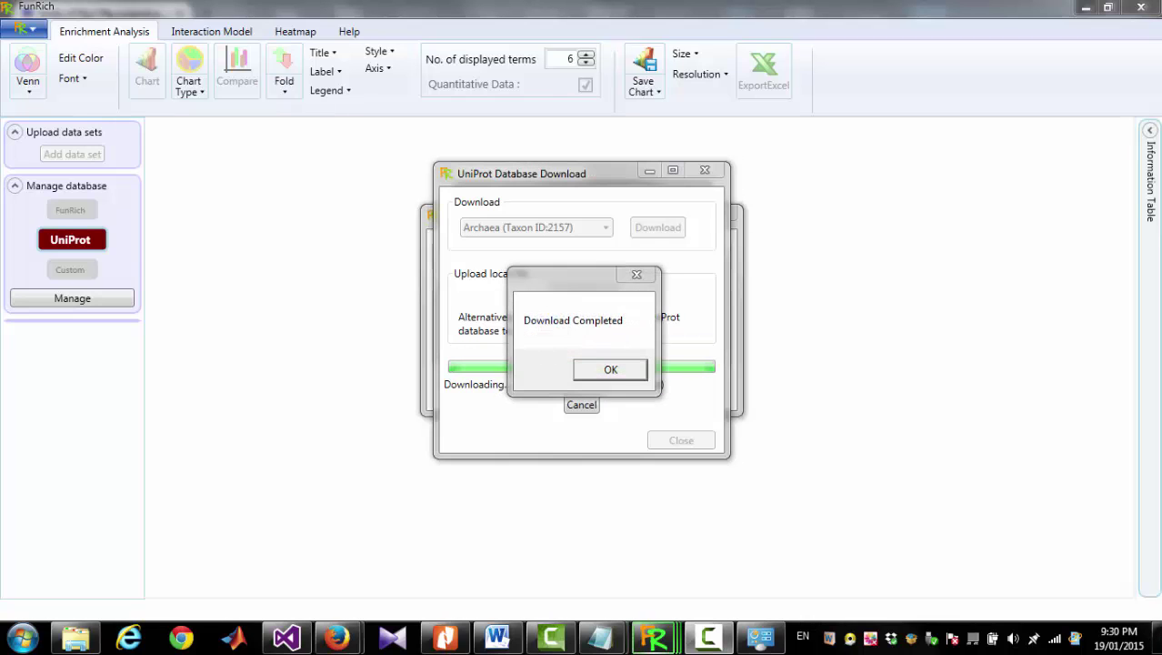
pyautogui.click(600, 368)
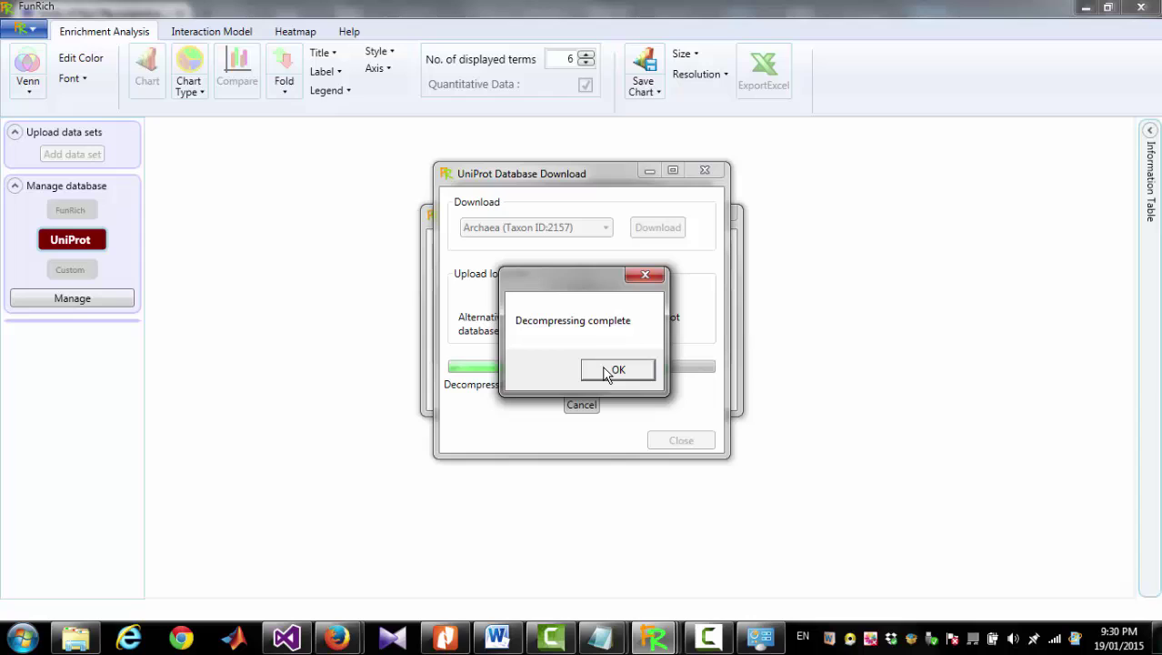
pyautogui.click(607, 373)
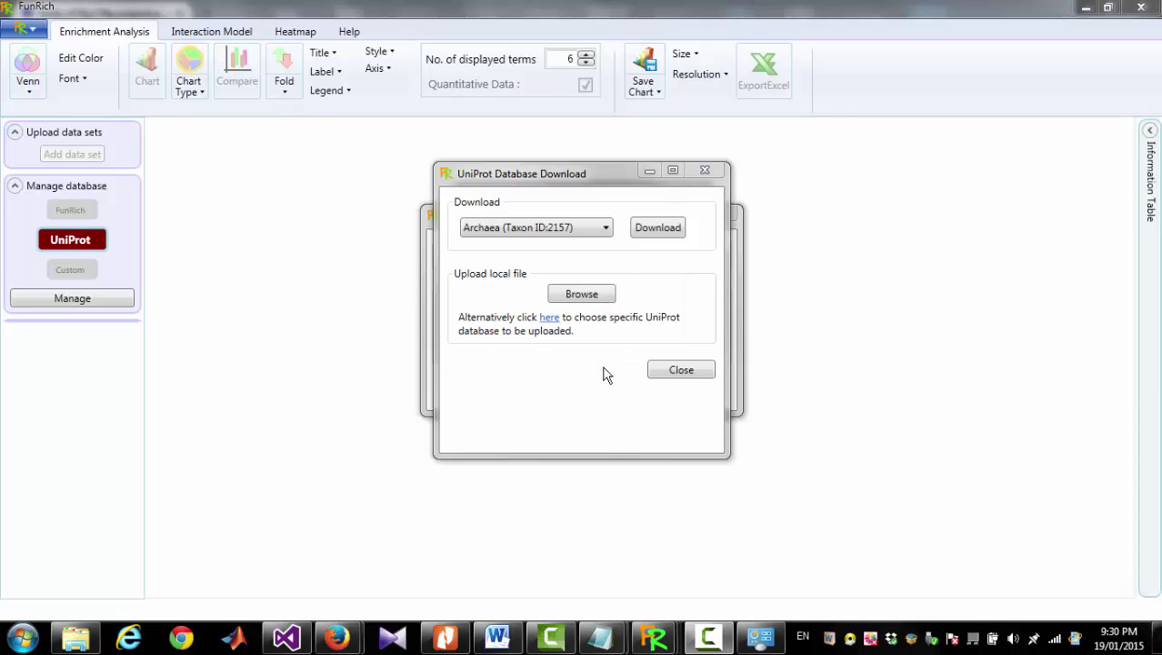
pyautogui.click(677, 371)
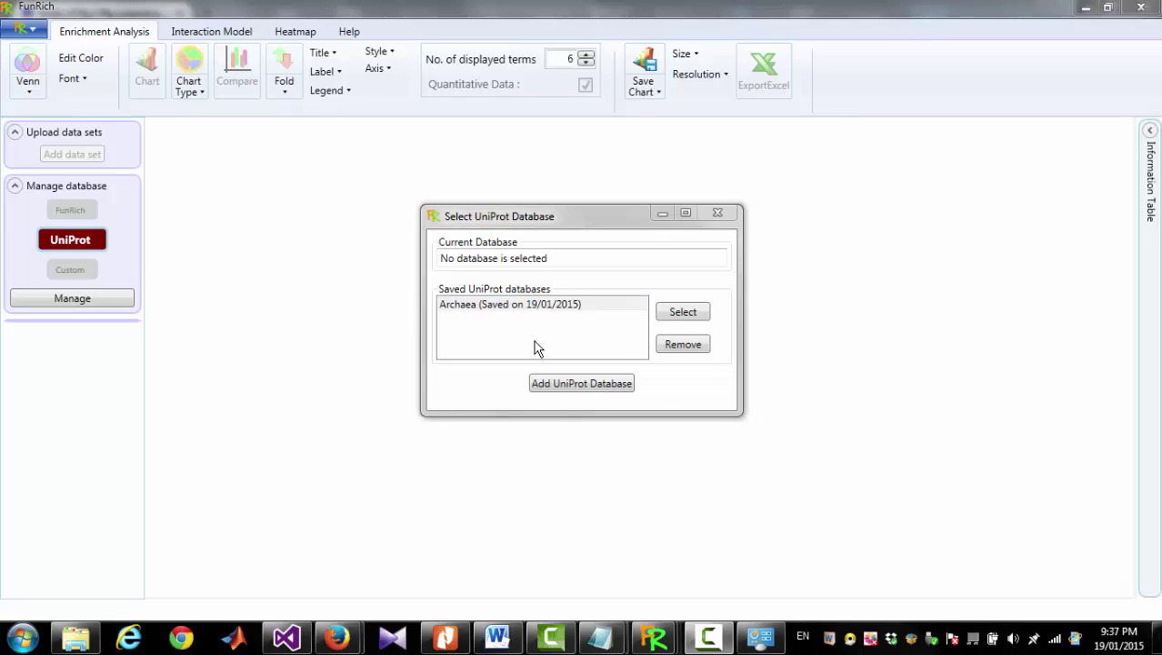
# - Add the viruses UniProt database from the local file uniprot_sprot_viruses.dat.gz
pyautogui.click(548, 386)
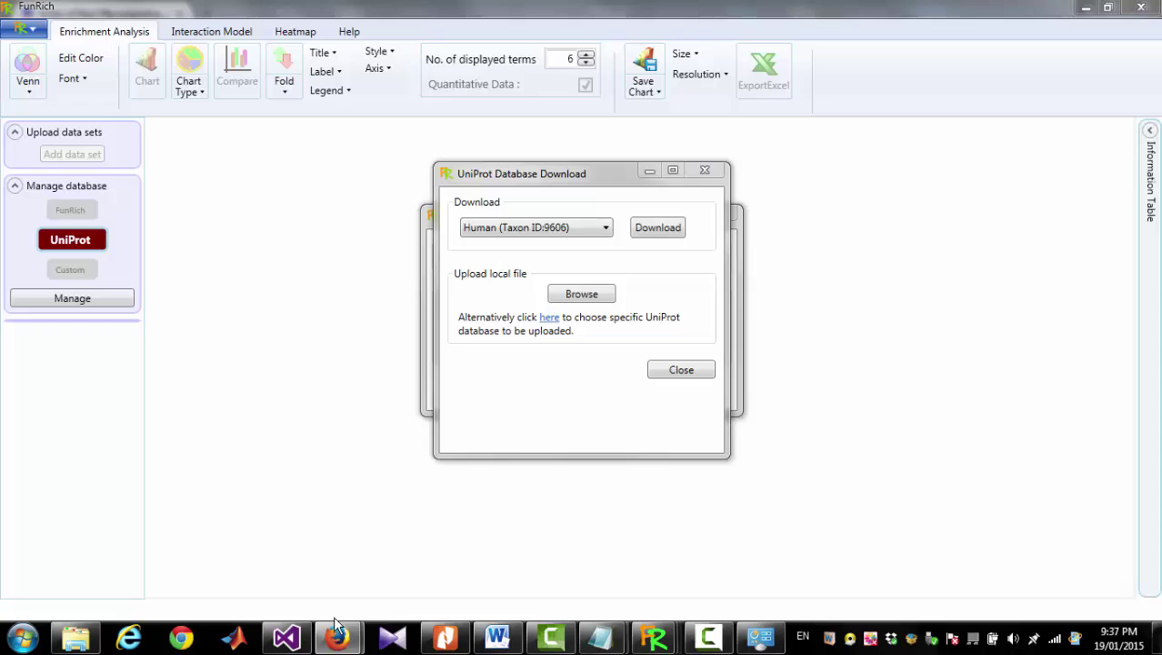
pyautogui.scroll(-3, 382, 364)
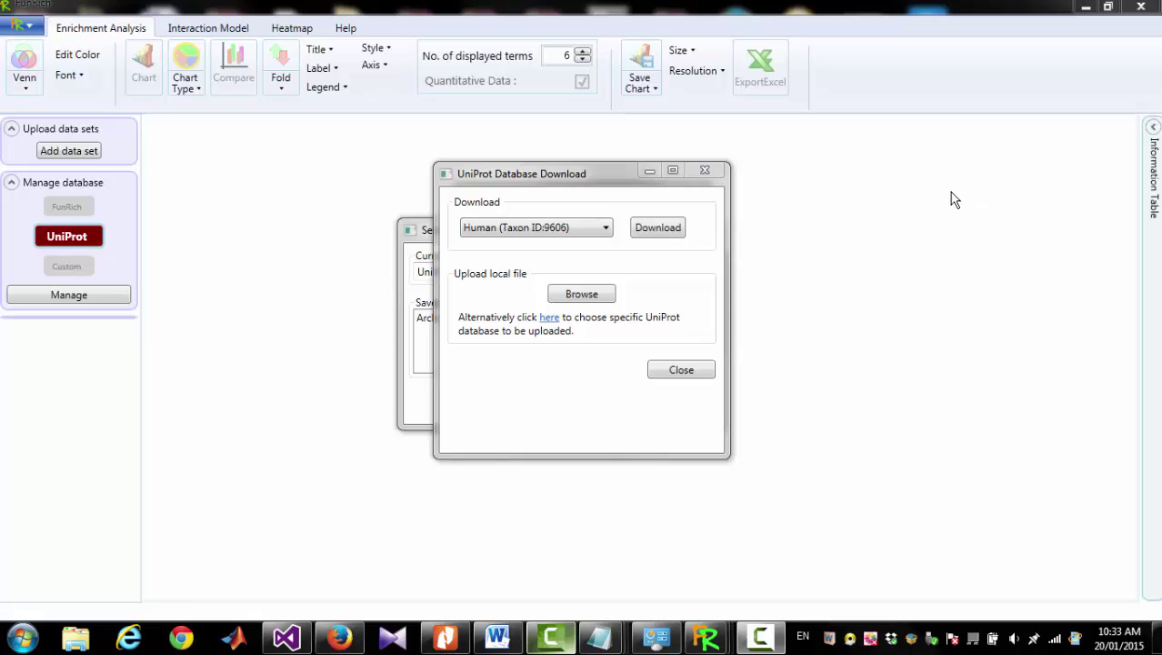
pyautogui.click(593, 295)
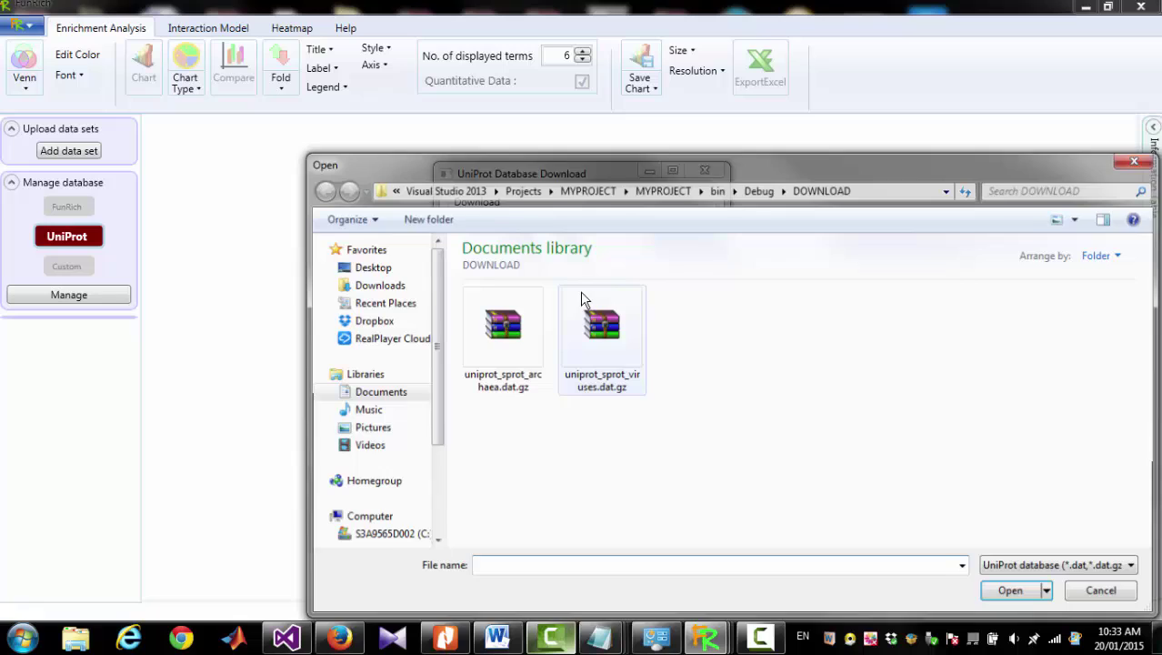
pyautogui.click(615, 346)
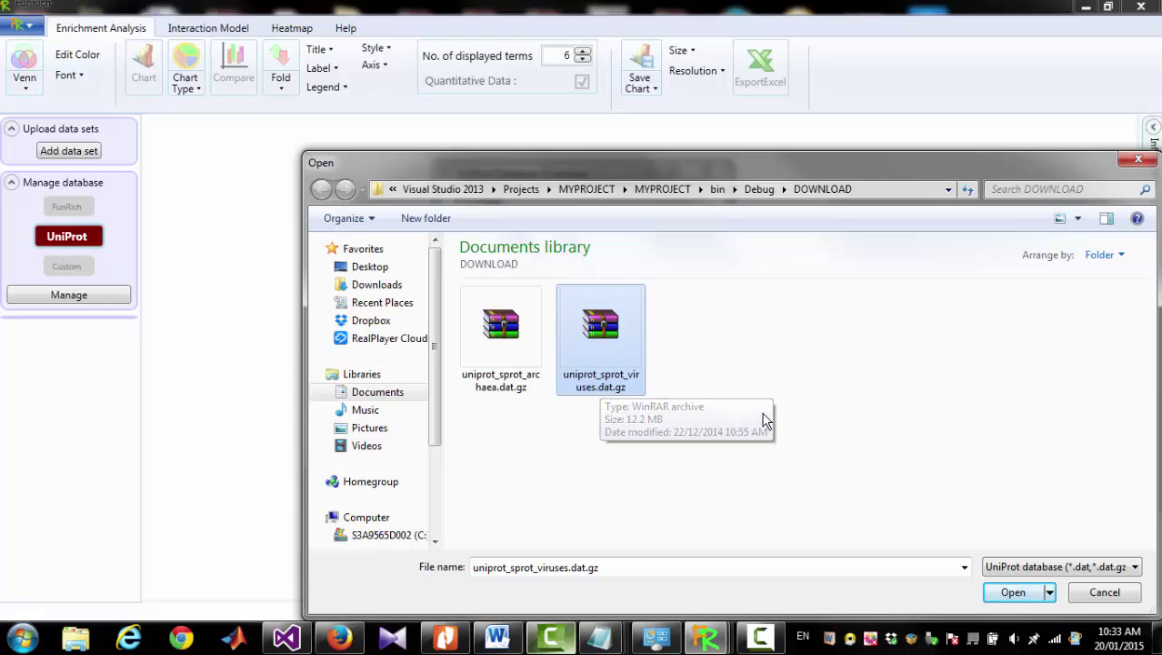
pyautogui.click(1009, 592)
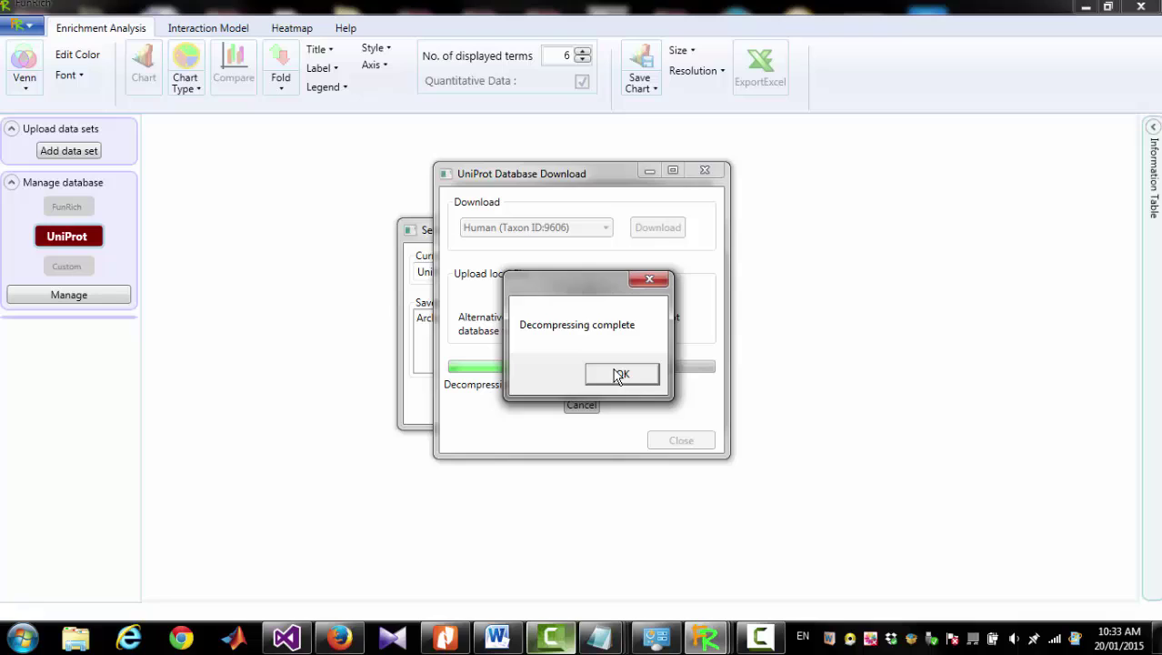
pyautogui.click(618, 375)
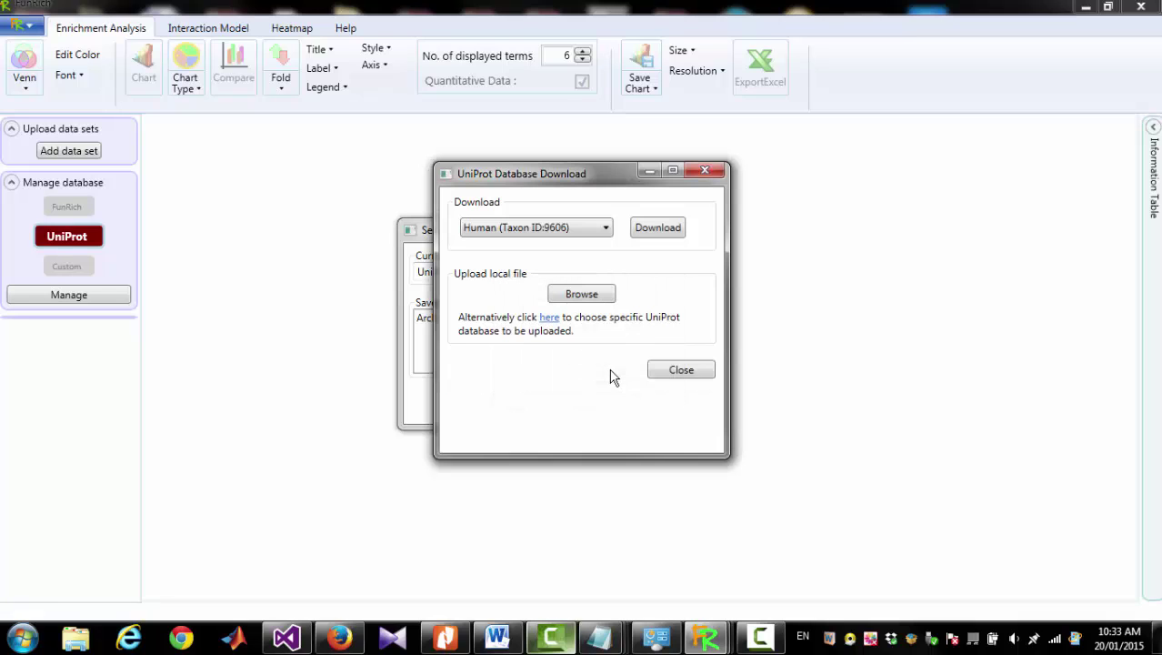
pyautogui.click(670, 375)
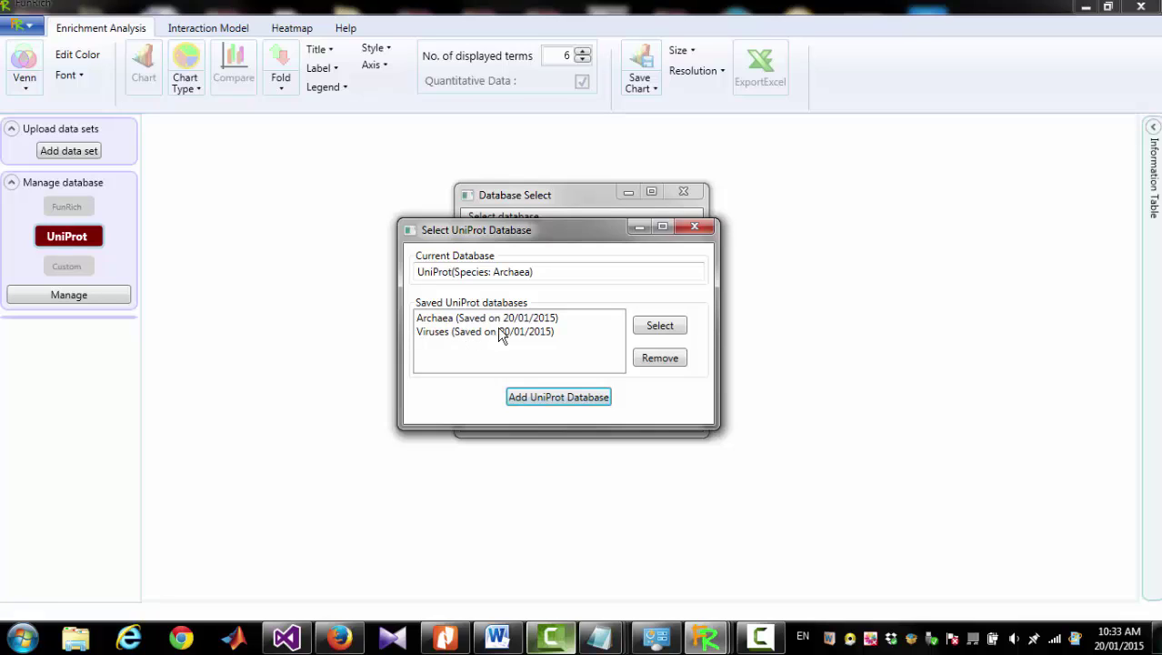
# - Select the saved Archaea database as the current UniProt database and close the database selection
pyautogui.click(433, 322)
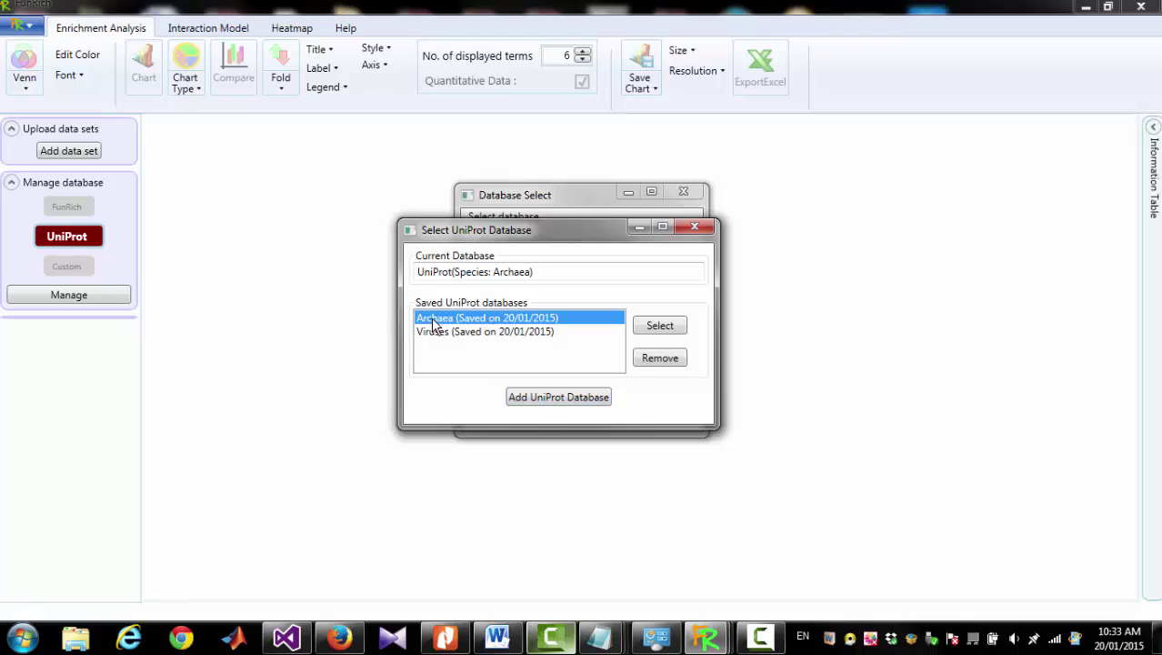
pyautogui.click(661, 327)
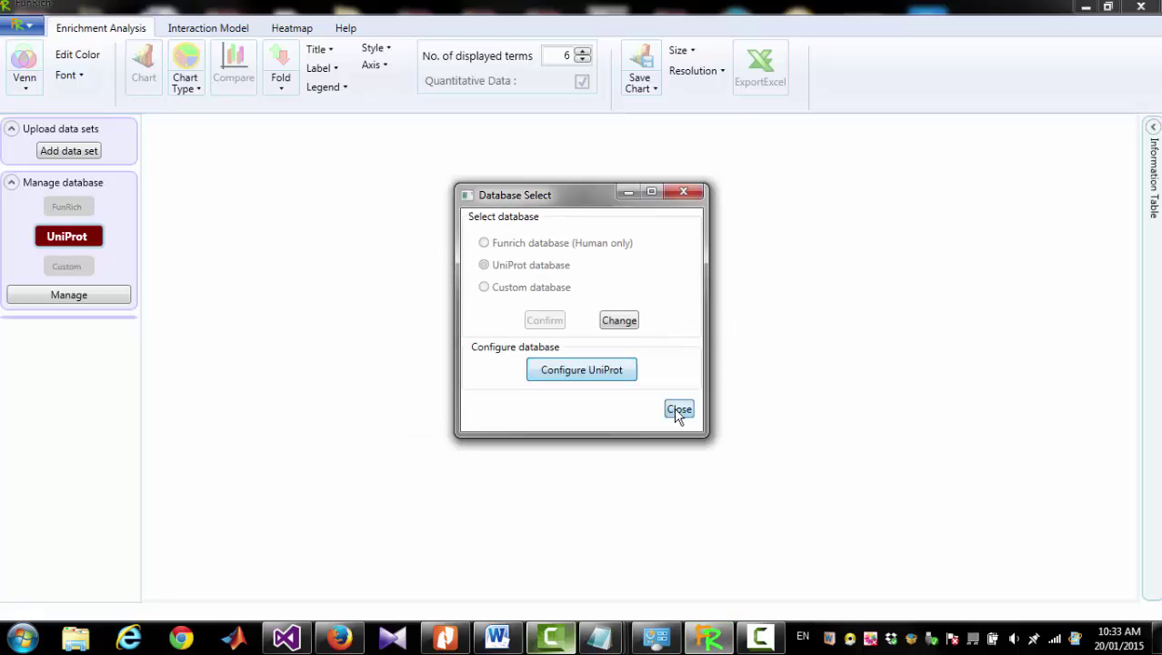
pyautogui.click(678, 410)
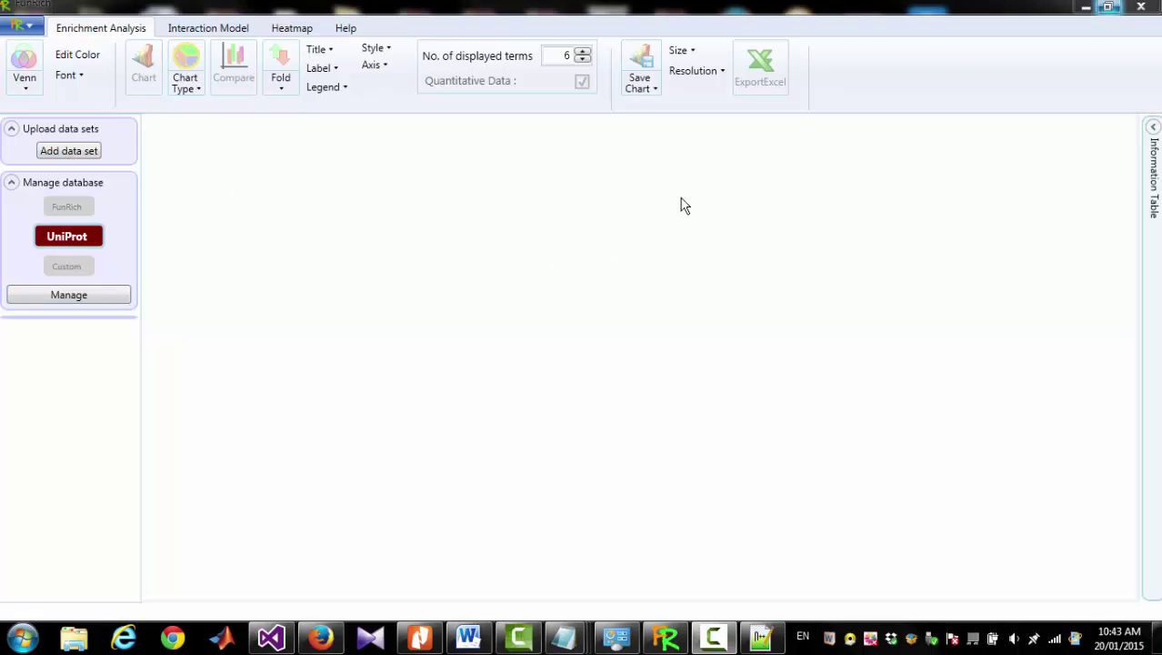
# - Switch to Notepad, copy the whole accession list from Q5UXH0 to A6UTA2, and return to FunRich
pyautogui.hotkey('alt', 'Tab')
pyautogui.moveTo(685, 191); pyautogui.dragTo(684, 176)
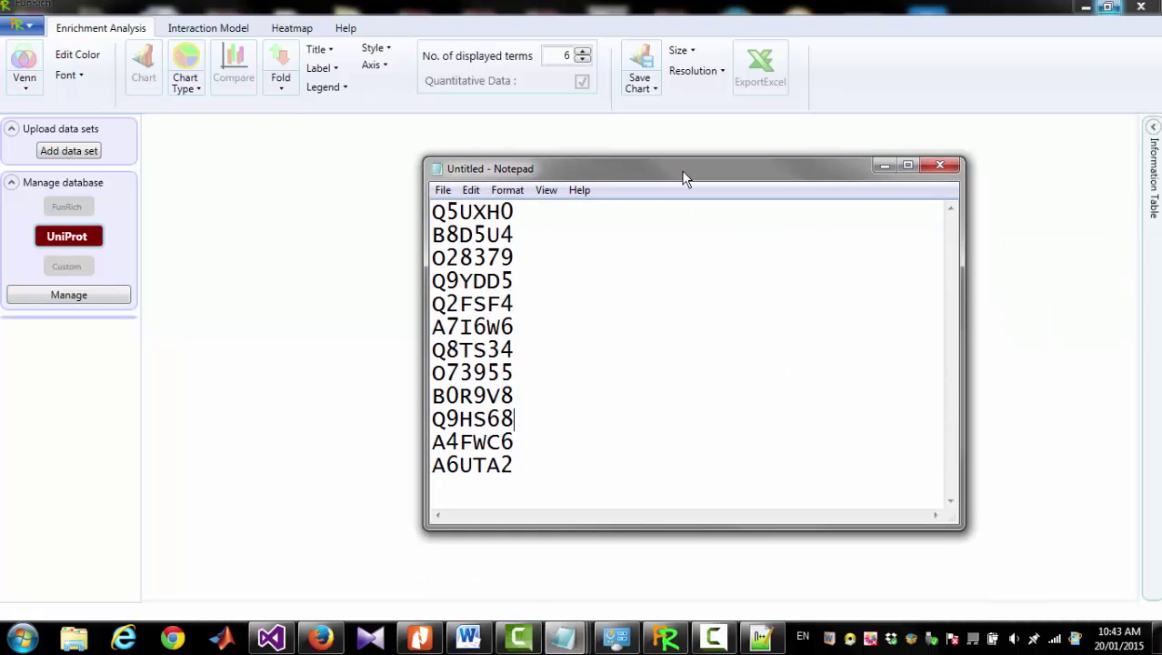
pyautogui.click(620, 390)
pyautogui.moveTo(515, 465); pyautogui.dragTo(424, 204)
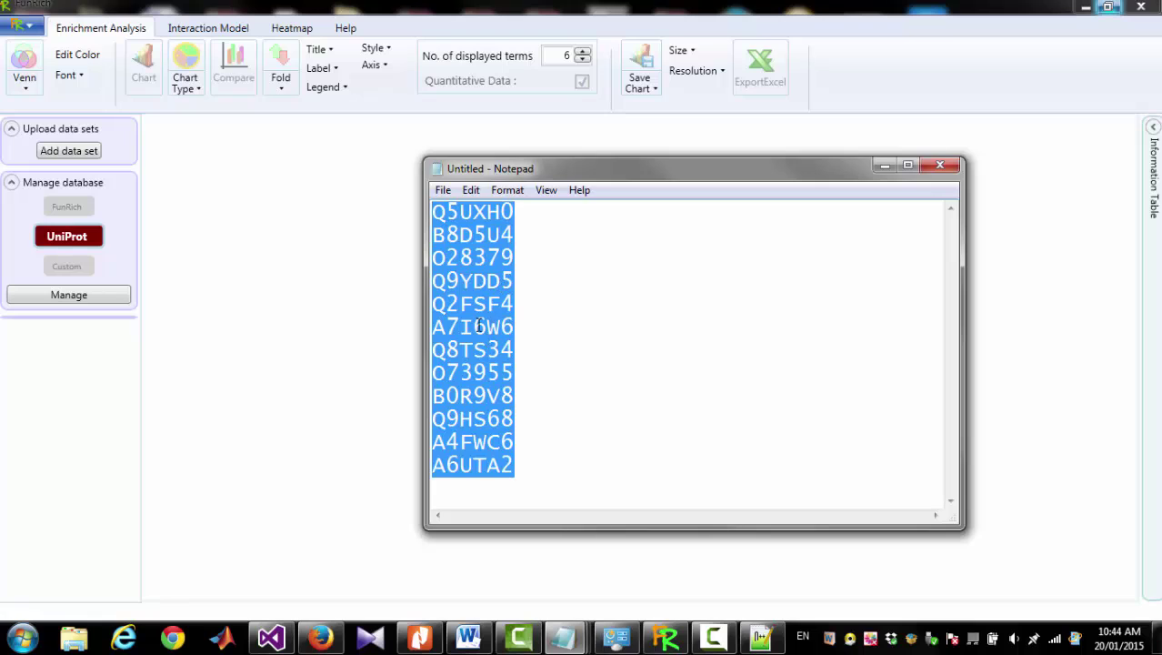
pyautogui.rightClick(479, 325)
pyautogui.click(517, 380)
pyautogui.click(286, 238)
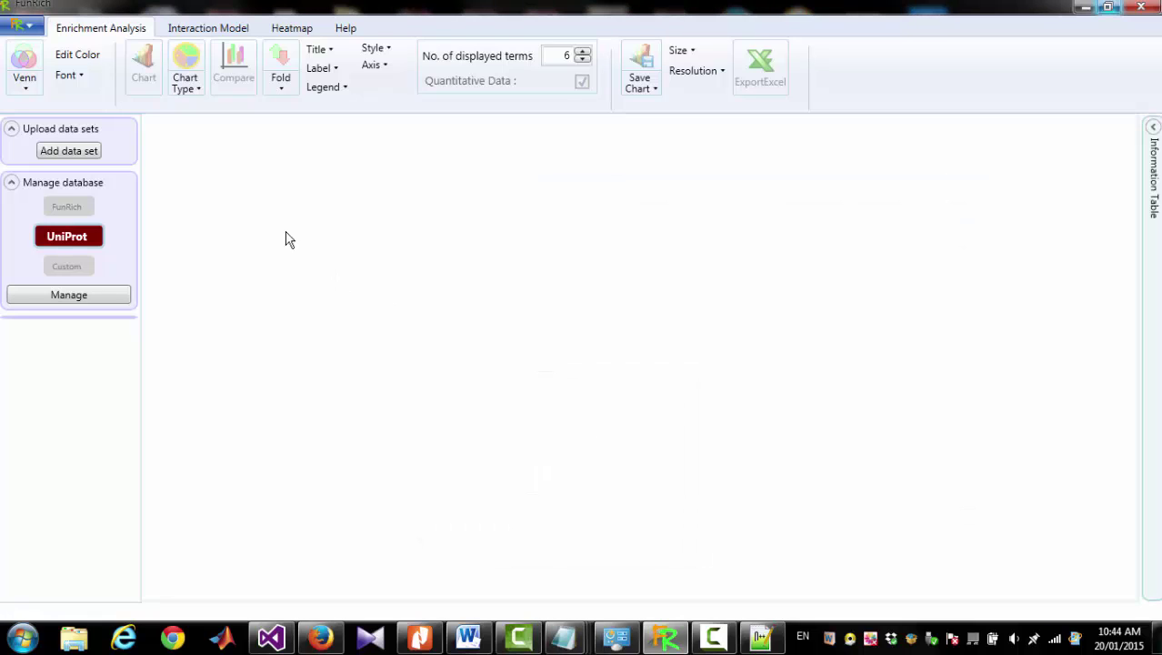
# - Add a data set named Dataset1 from the copied accessions, searched by UniProt ID
pyautogui.click(87, 157)
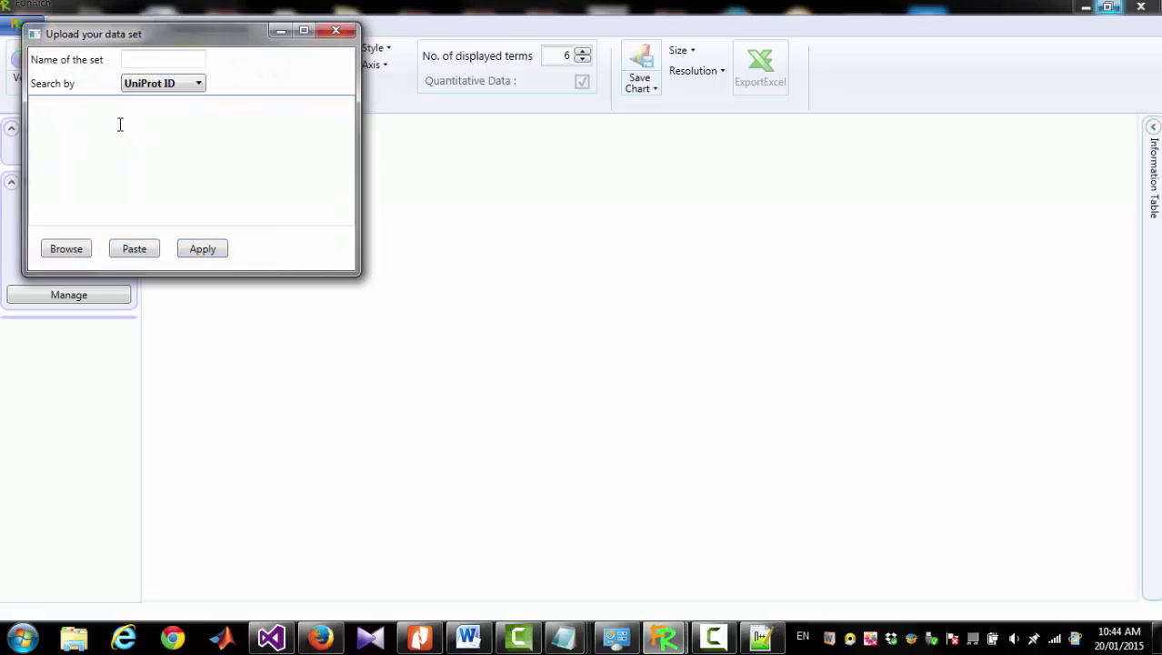
pyautogui.rightClick(124, 127)
pyautogui.click(161, 175)
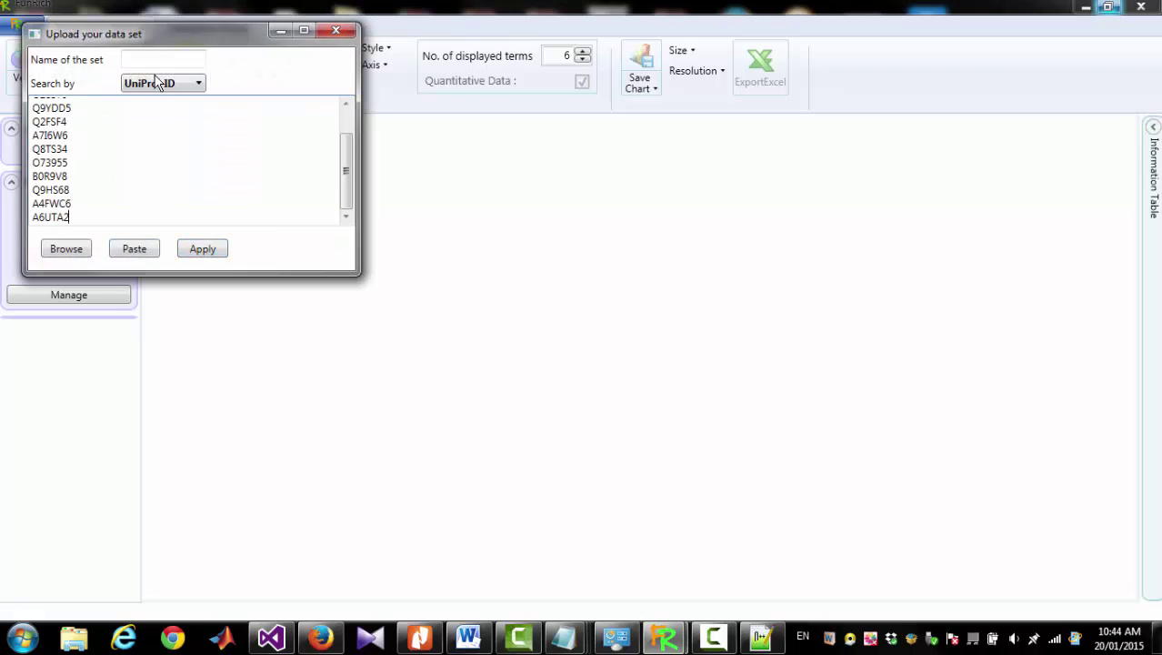
pyautogui.click(160, 59)
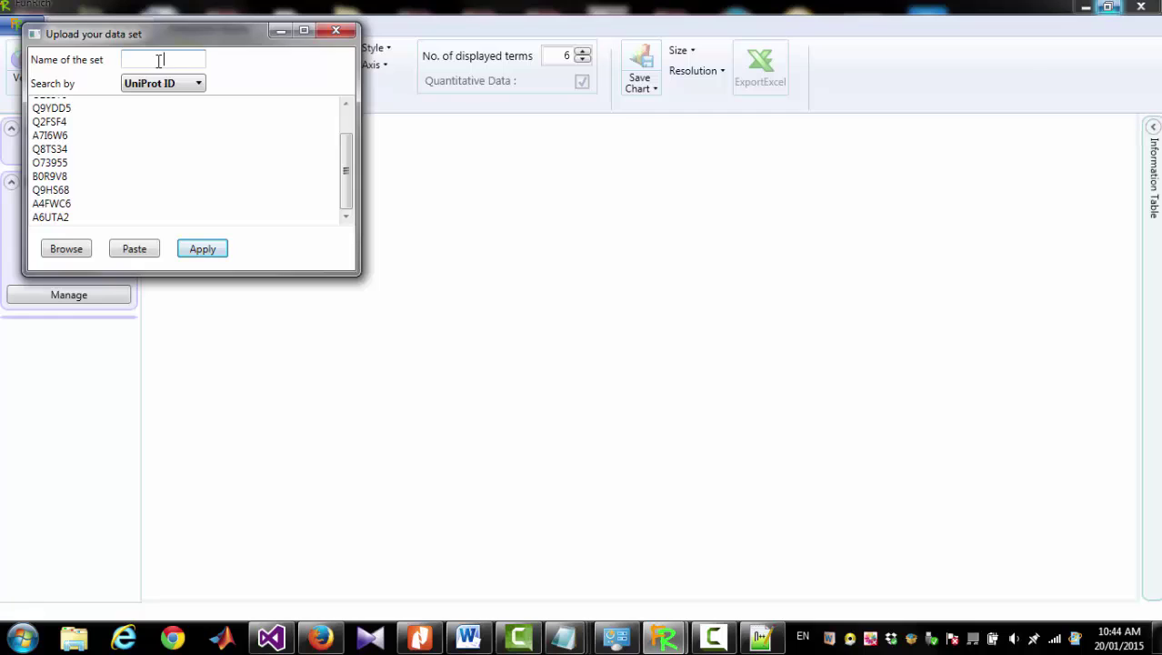
pyautogui.write('Dataset1')
pyautogui.click(202, 249)
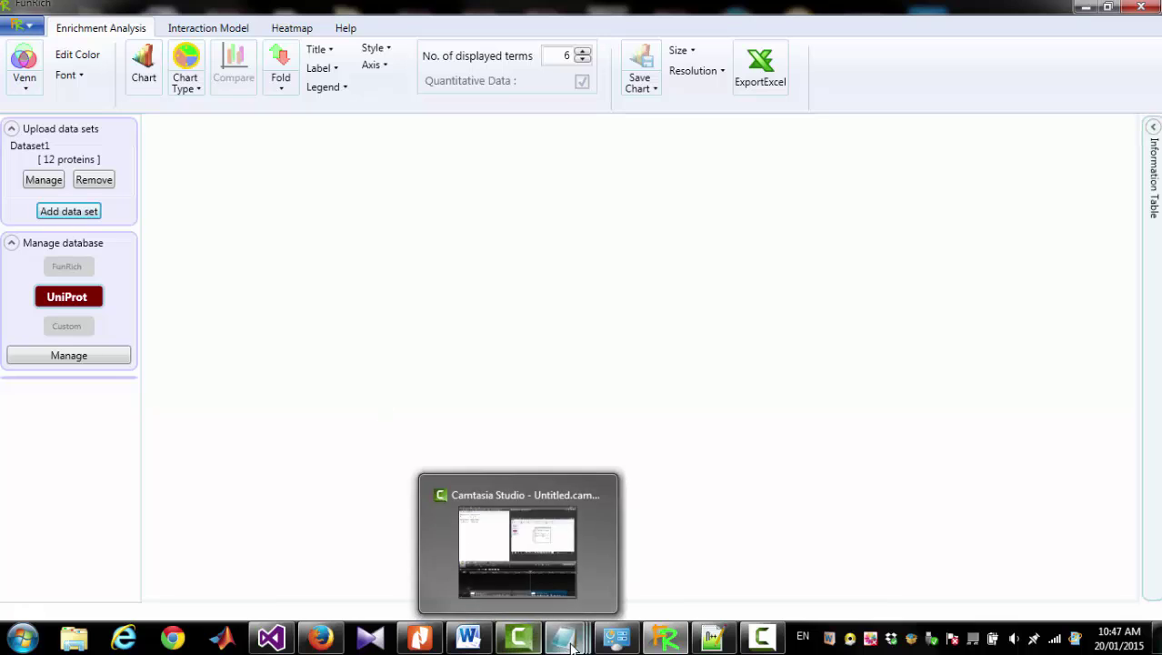
# - Switch to the Notepad list of KCY entry names, copy KCY_SULIA through KCY_AERPE, and return to FunRich
pyautogui.moveTo(570, 643)
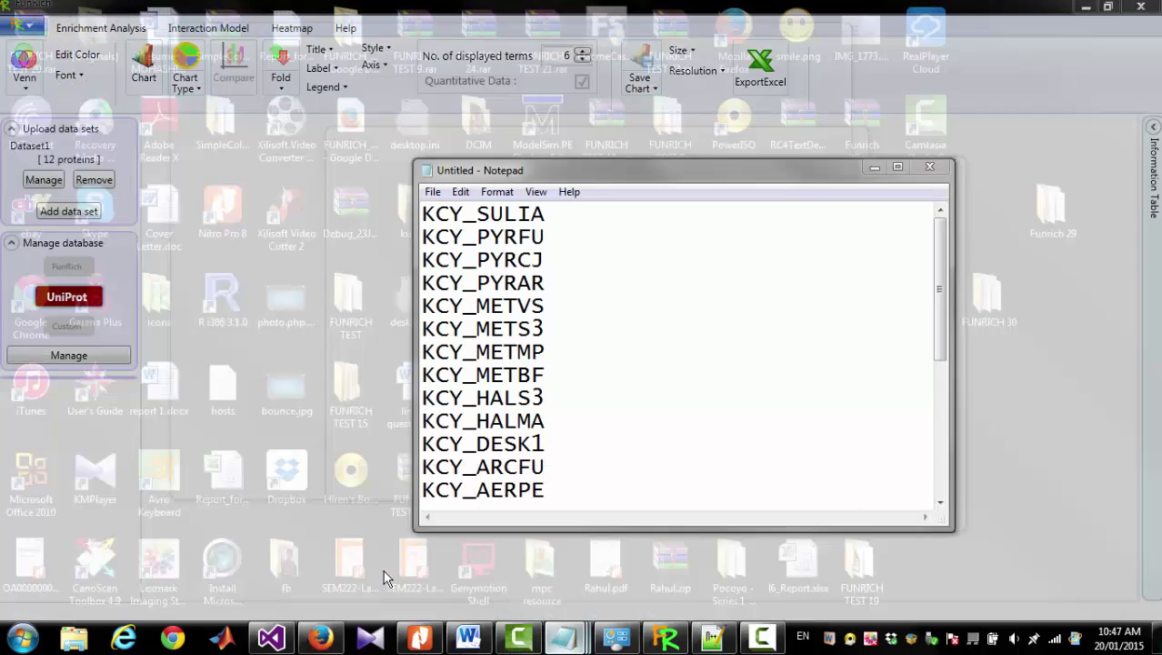
pyautogui.click(383, 573)
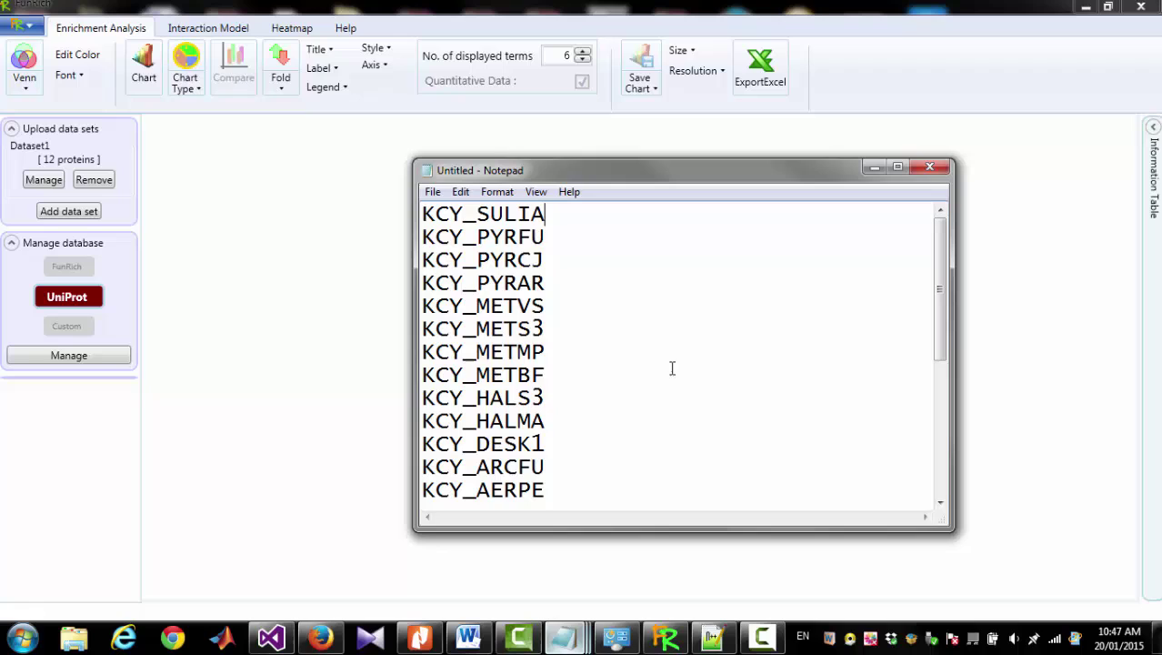
pyautogui.moveTo(546, 491); pyautogui.dragTo(422, 198)
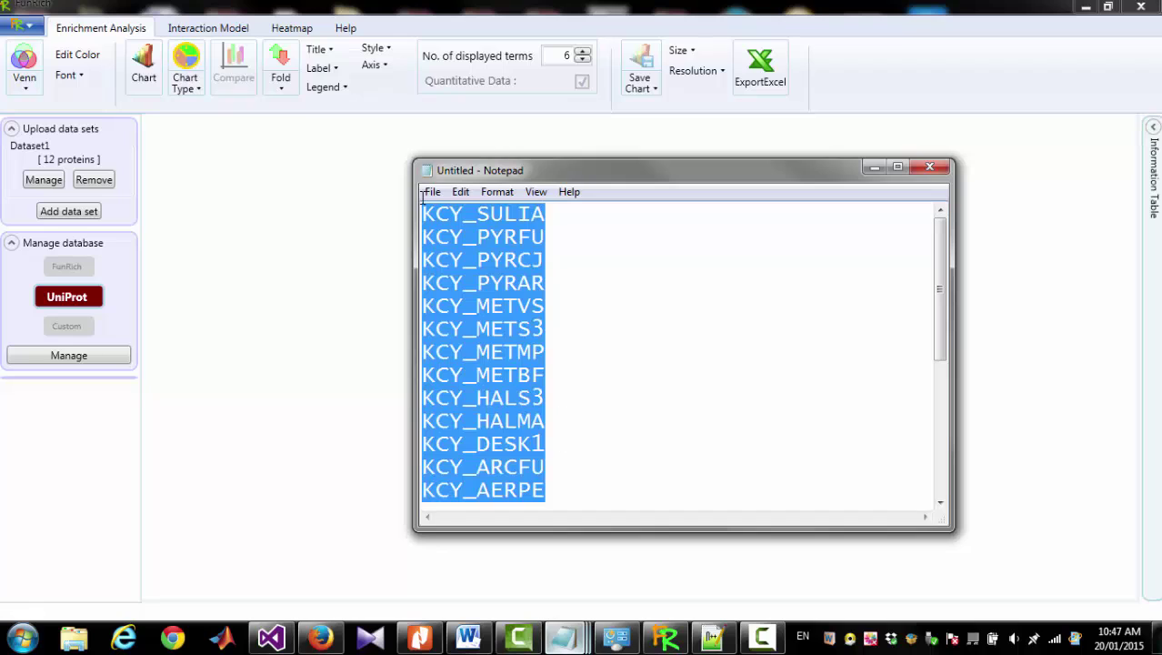
pyautogui.rightClick(458, 244)
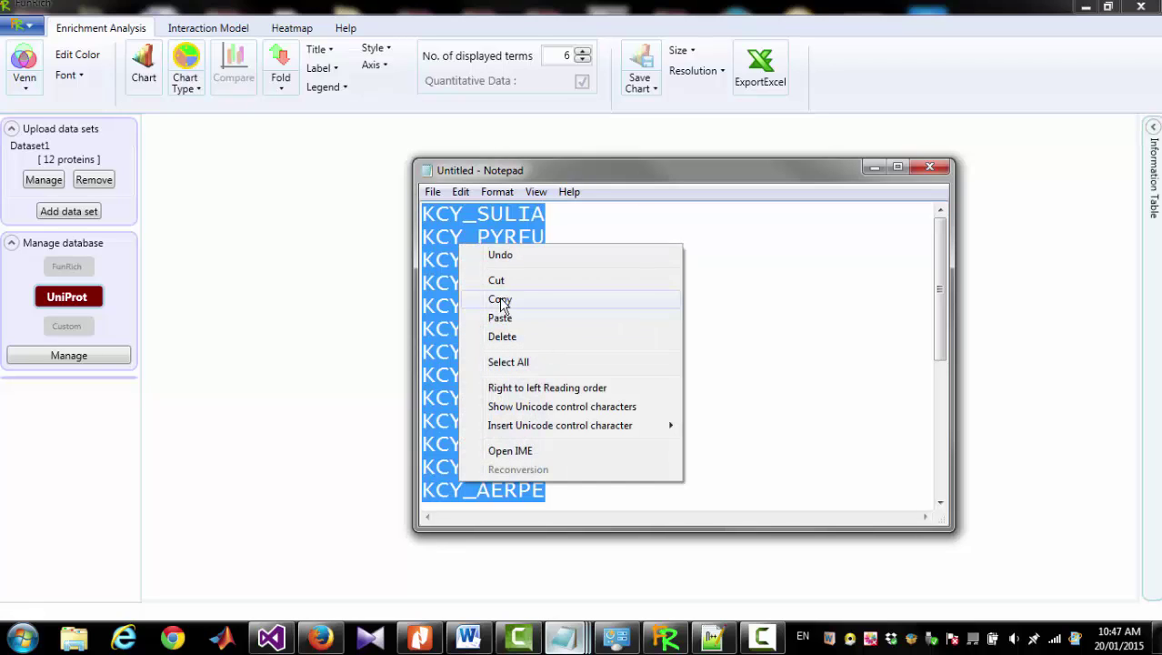
pyautogui.click(500, 300)
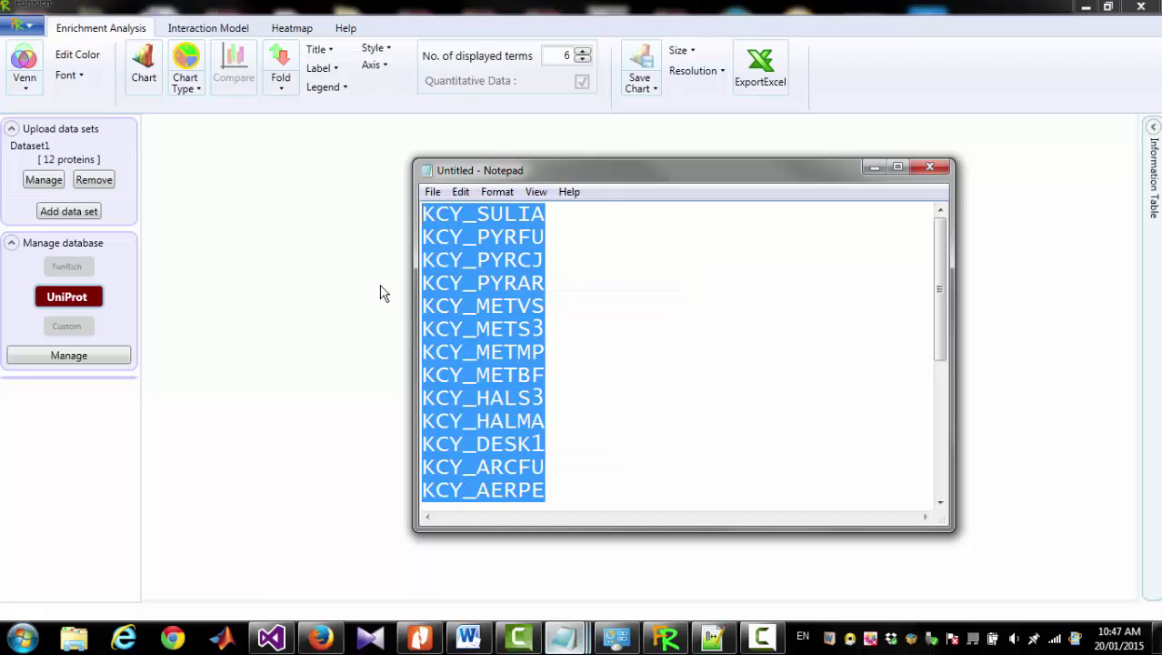
pyautogui.click(293, 270)
# - Add a data set named Dataset2 from the copied entry names, searched by UniProt ID
pyautogui.click(86, 211)
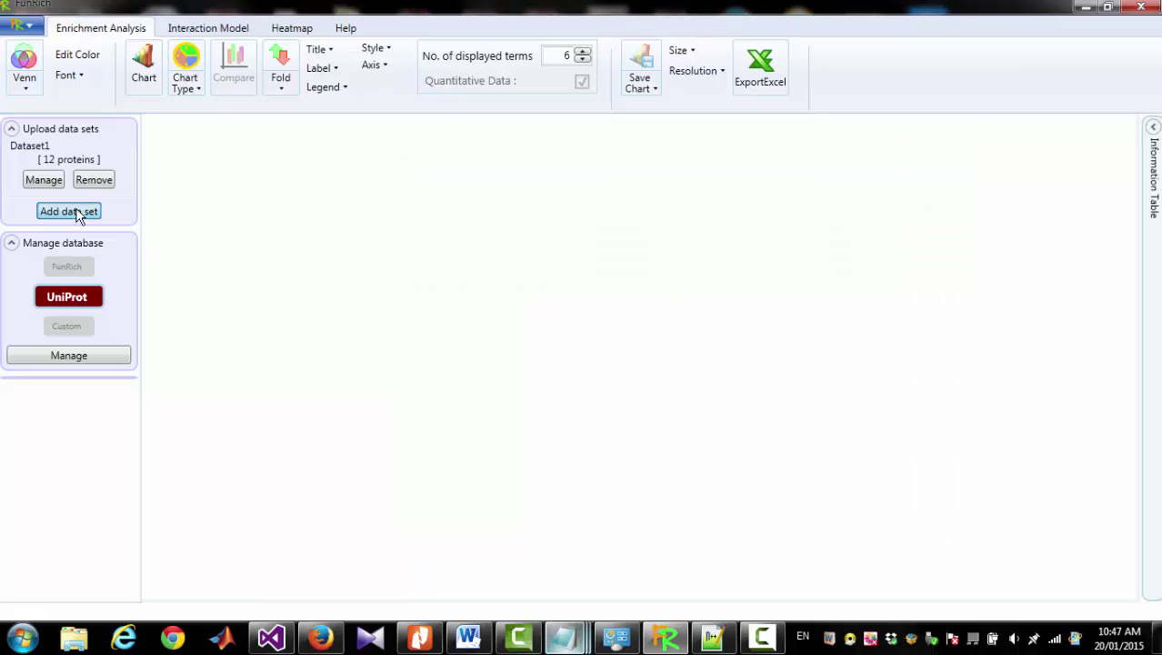
pyautogui.click(240, 144)
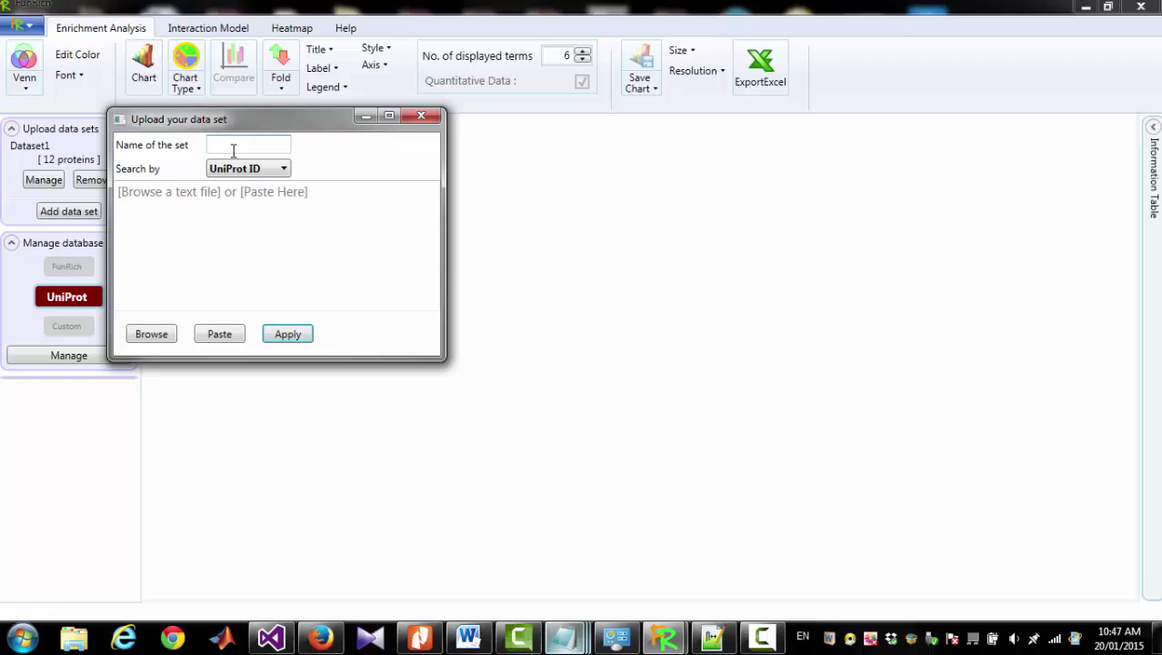
pyautogui.write('Dataset2')
pyautogui.click(213, 210)
pyautogui.rightClick(213, 210)
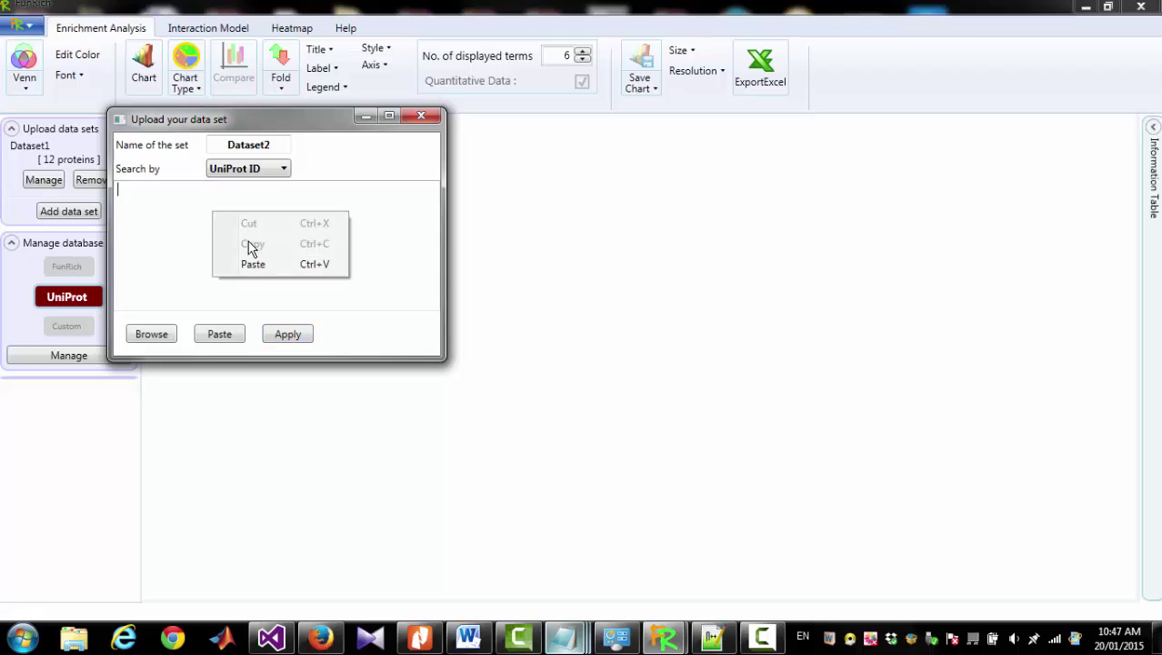
pyautogui.click(253, 263)
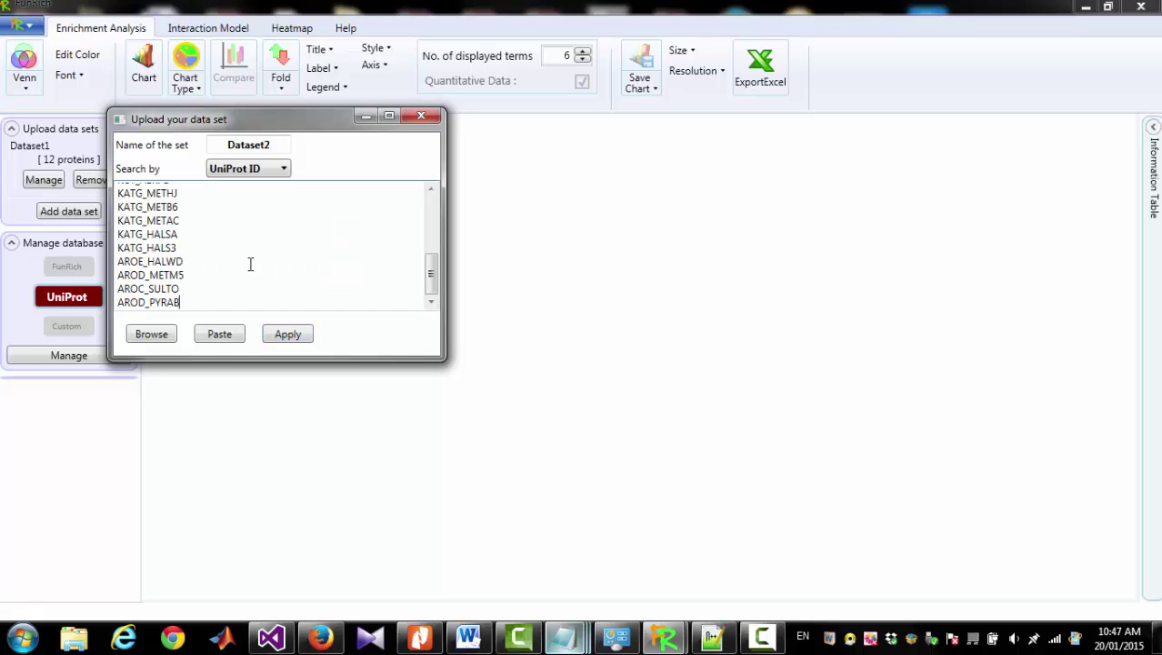
pyautogui.click(277, 336)
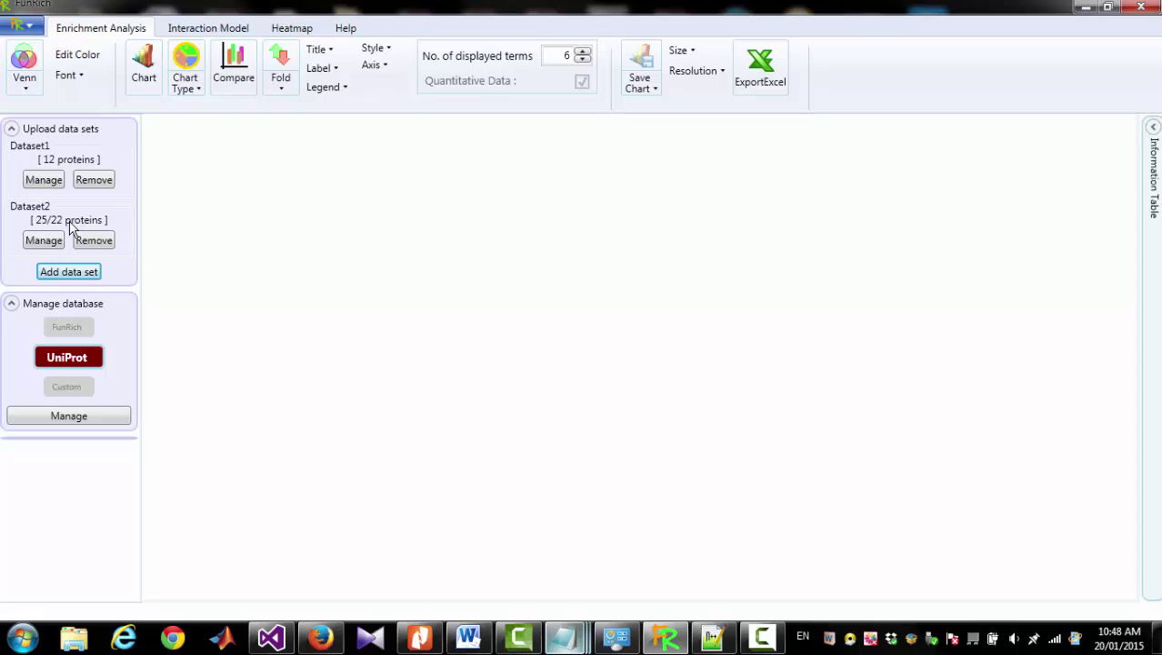
# - Start adding another data set and copy the gene names cmk and katG from the third Notepad window
pyautogui.click(93, 272)
pyautogui.moveTo(564, 637)
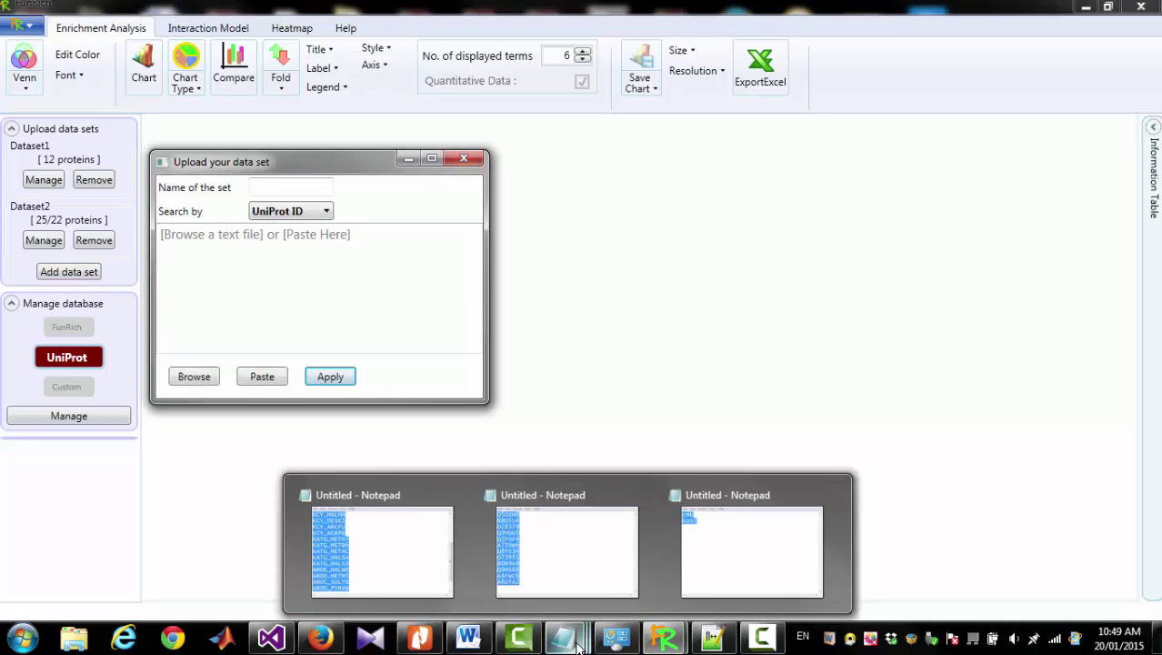
pyautogui.click(700, 563)
pyautogui.click(677, 309)
pyautogui.moveTo(656, 269); pyautogui.dragTo(578, 227)
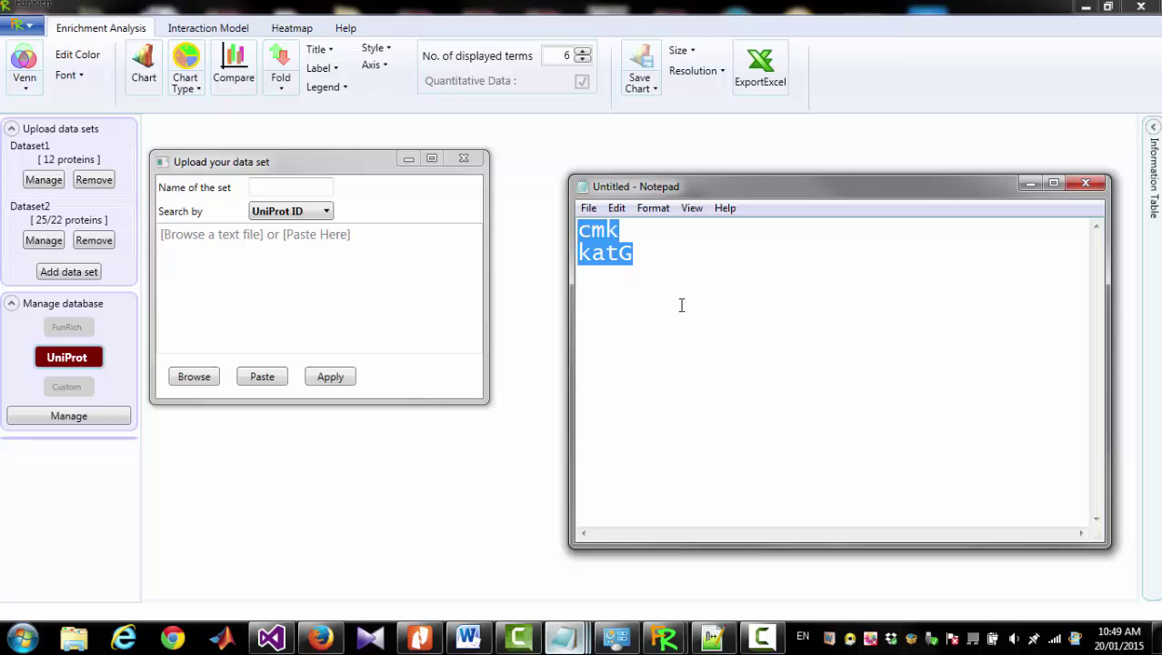
pyautogui.rightClick(600, 239)
pyautogui.click(636, 295)
# - Paste cmk and katG into the new data set in FunRich, name it Dataset3 and apply it
pyautogui.click(202, 259)
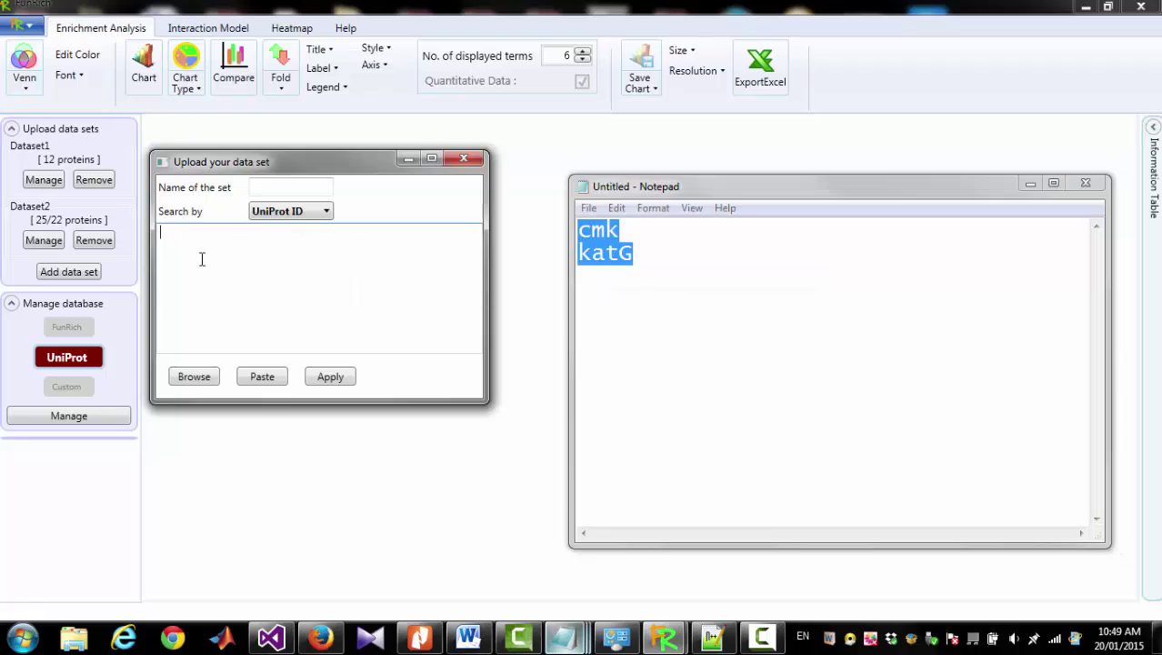
pyautogui.rightClick(185, 240)
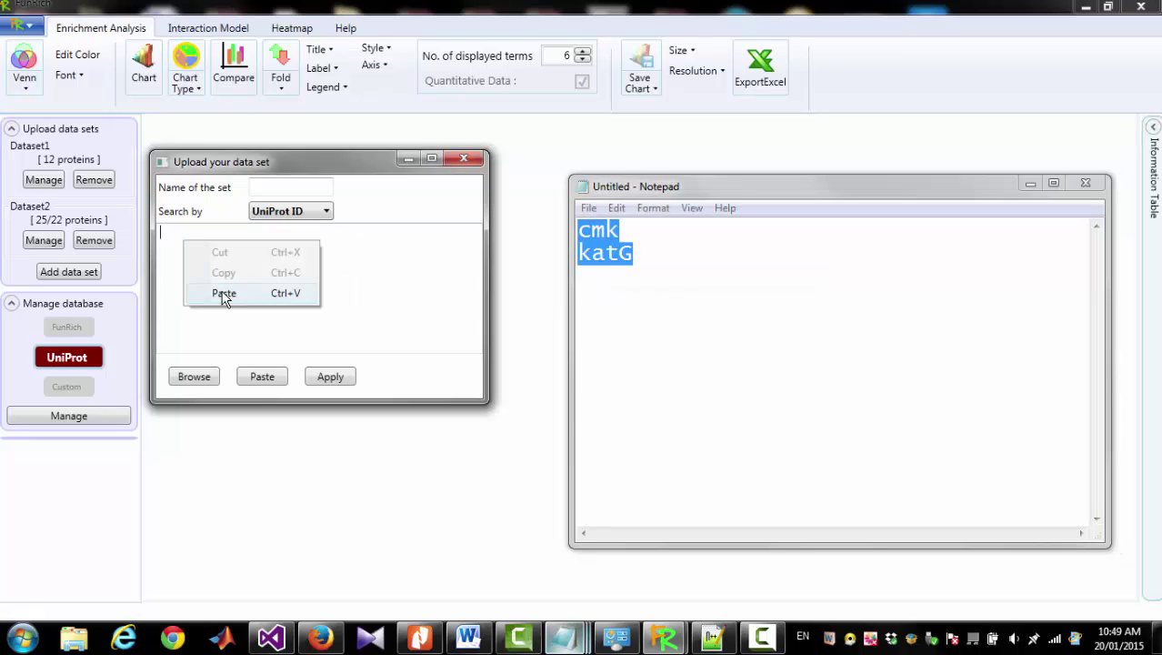
pyautogui.click(224, 293)
pyautogui.click(281, 185)
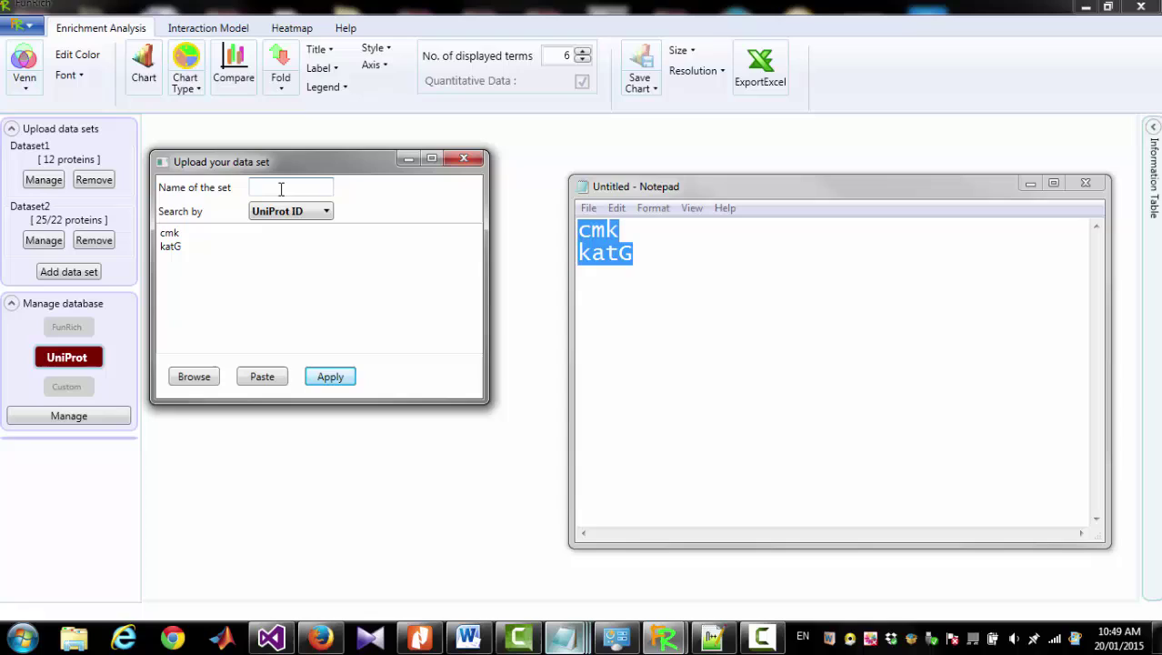
pyautogui.write('Dataset')
pyautogui.write('1')
pyautogui.click(328, 378)
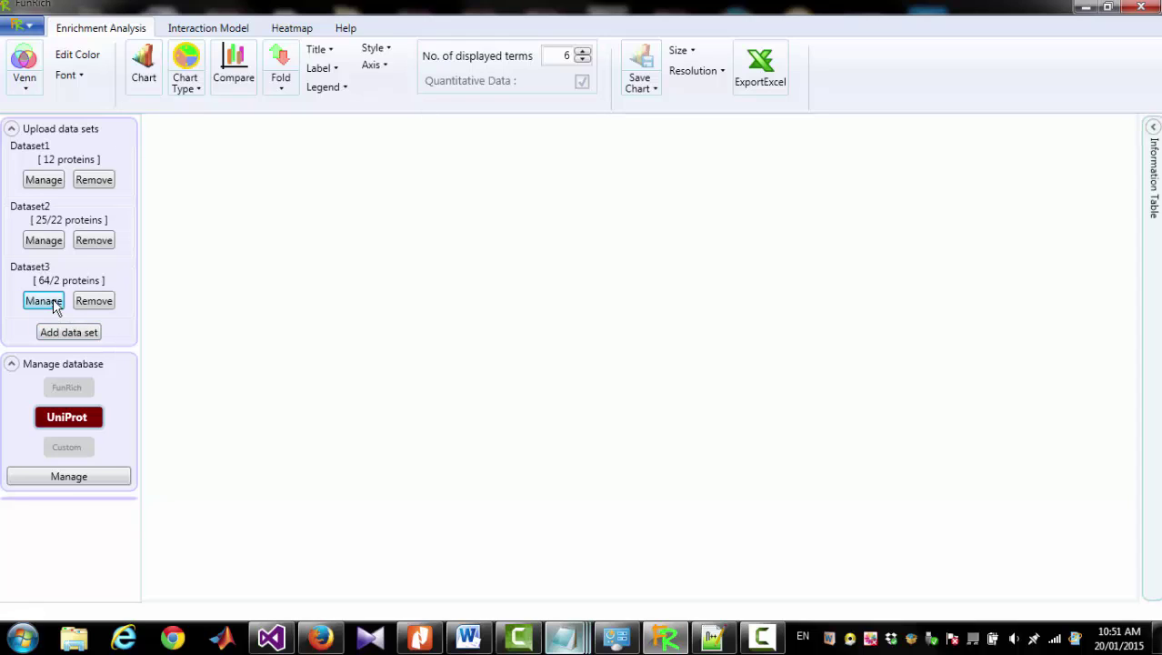
# - Export Dataset3 to an Excel workbook saved as Dataset3_Report.xlsx in the DOWNLOAD folder
pyautogui.click(753, 75)
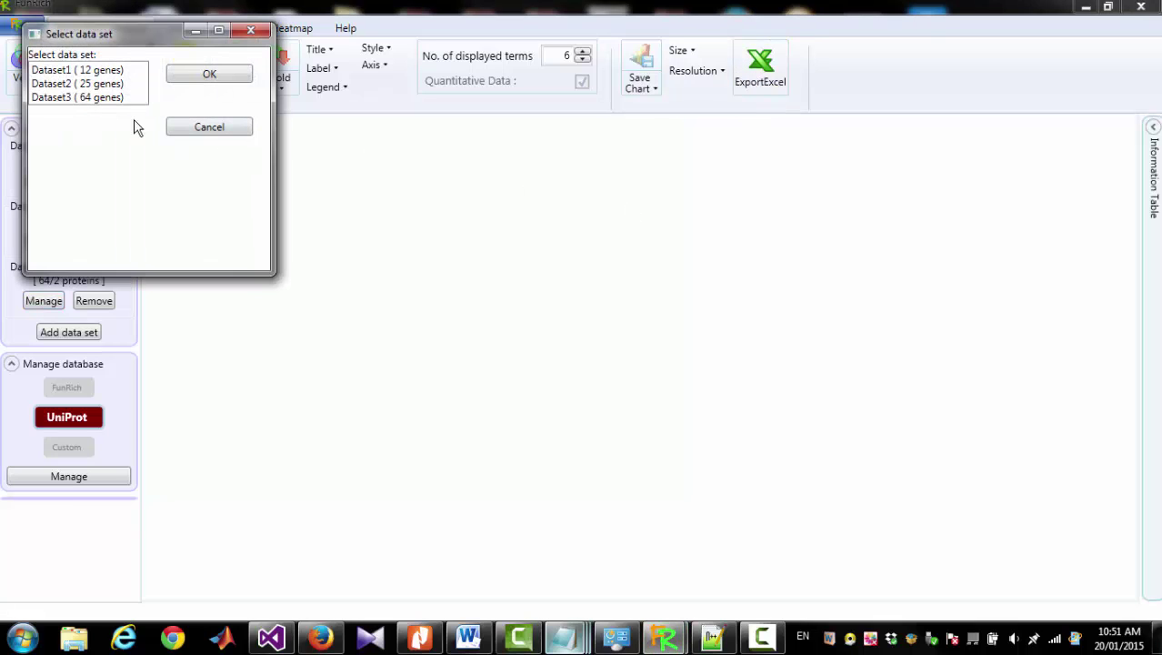
pyautogui.click(98, 100)
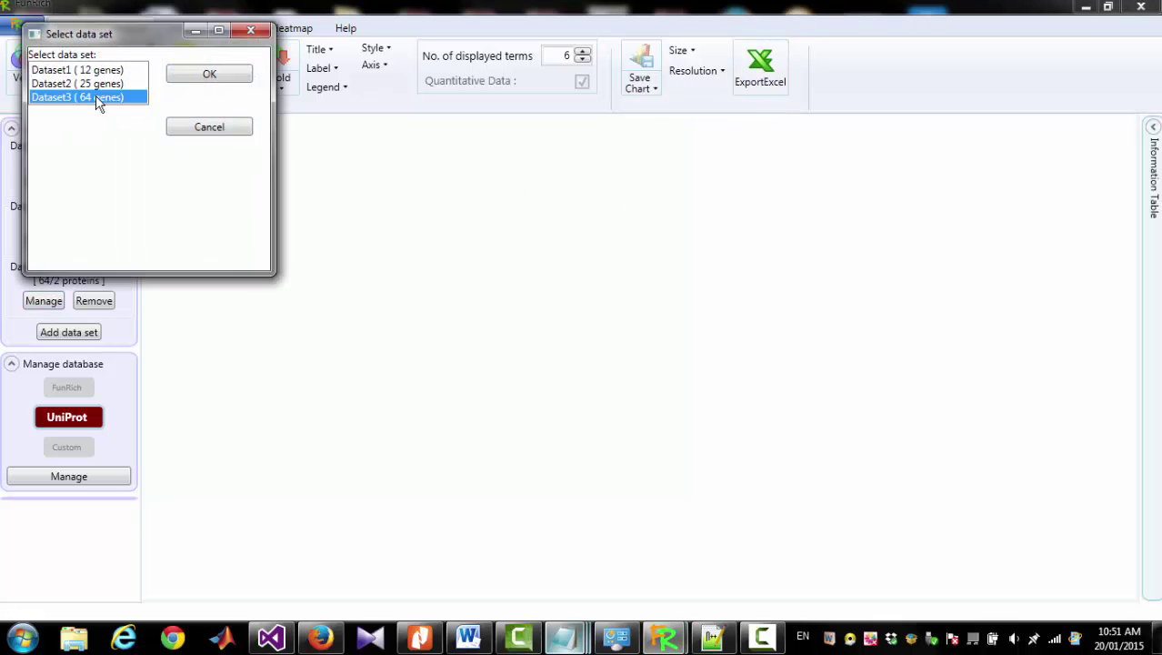
pyautogui.click(208, 74)
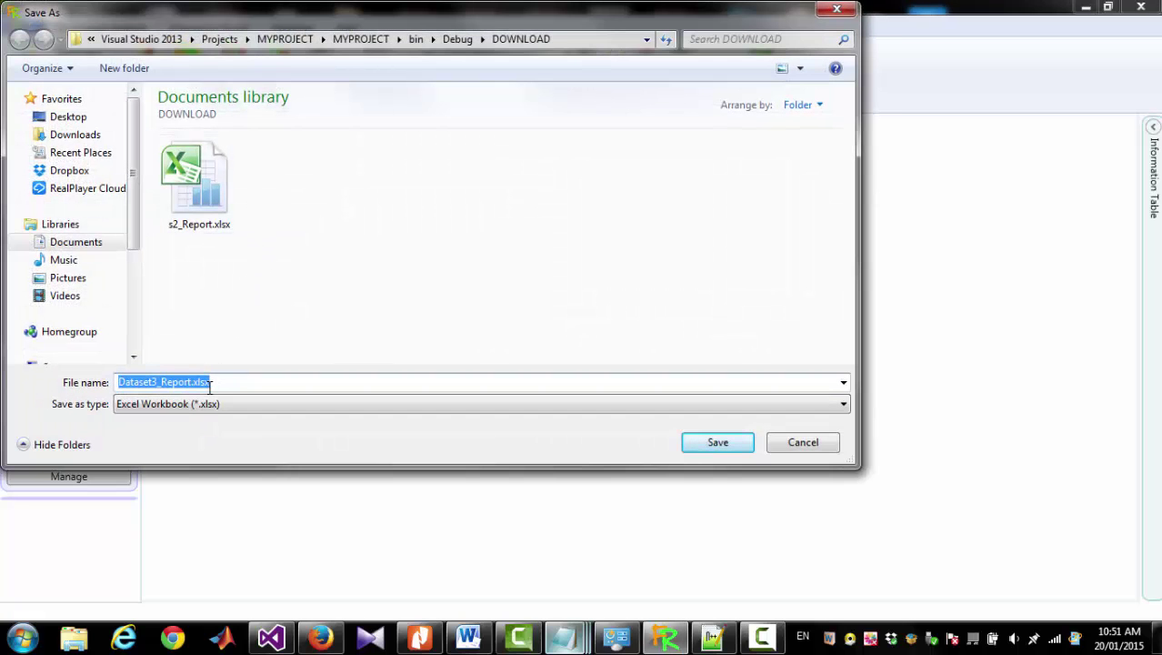
pyautogui.click(219, 381)
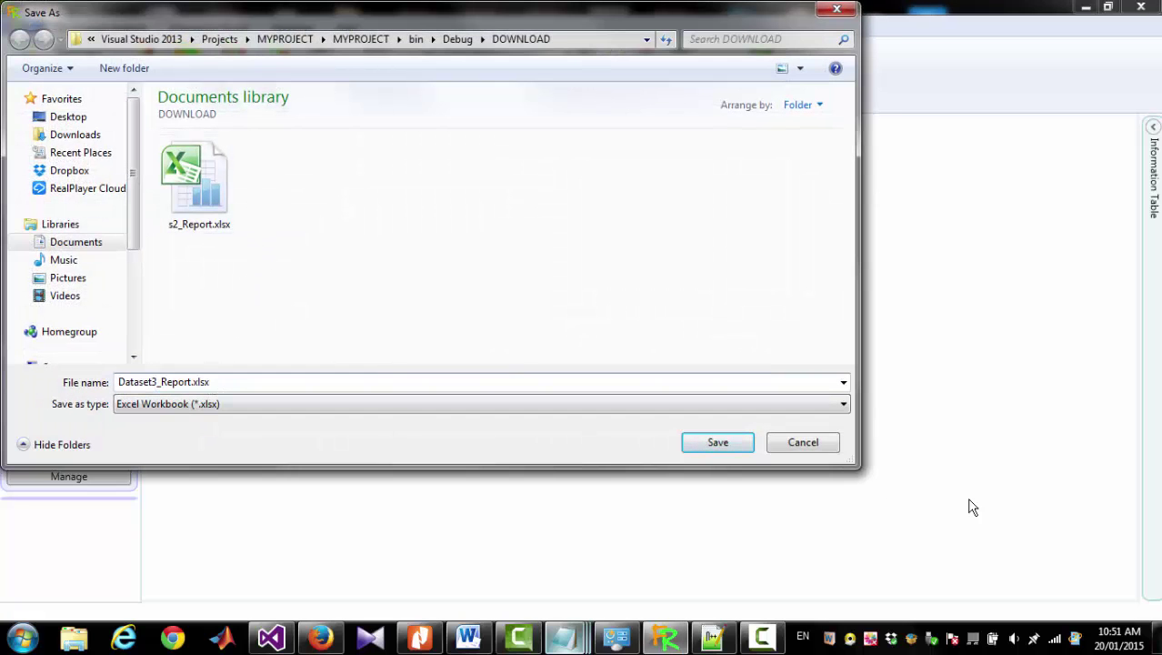
pyautogui.click(717, 443)
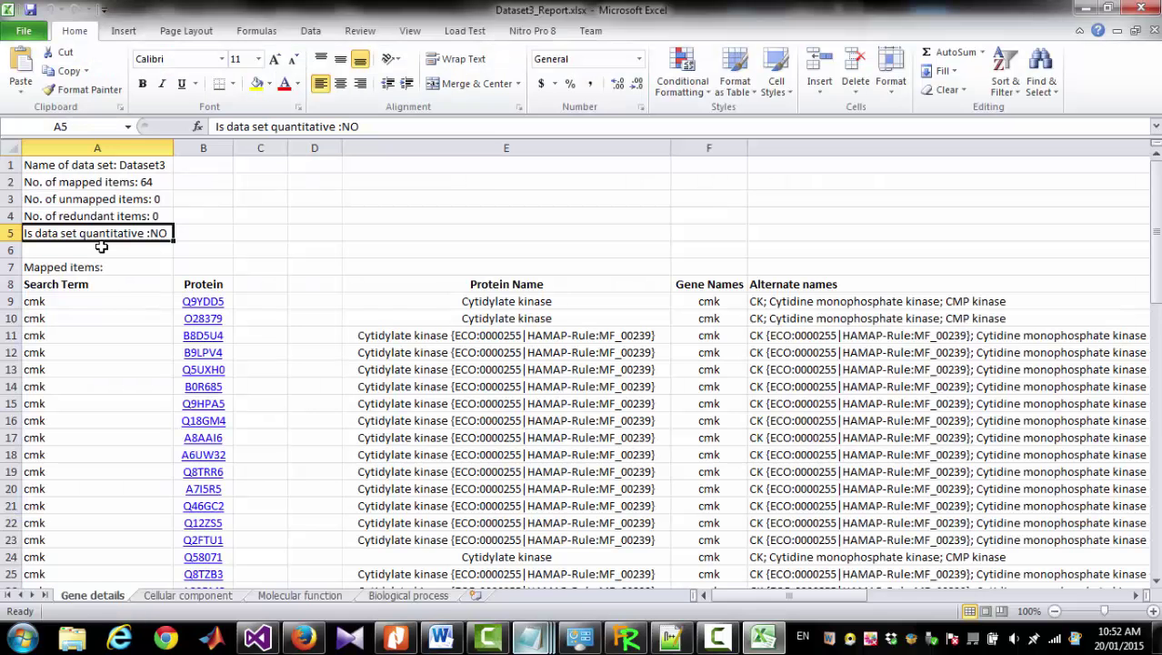
# - Examine the Gene details sheet of the Dataset3 report, checking the proteins mapped to cmk and katG
pyautogui.scroll(-2, 101, 247)
pyautogui.scroll(1, 101, 246)
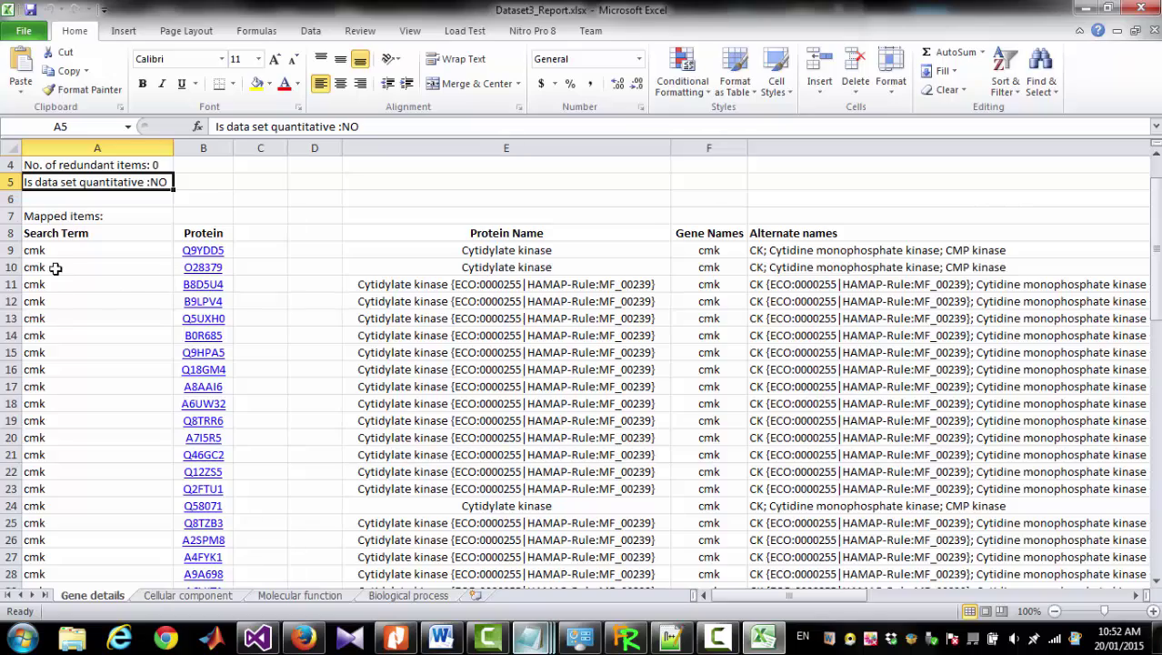
pyautogui.scroll(-1, 54, 268)
pyautogui.scroll(1, 55, 268)
pyautogui.scroll(-16, 54, 263)
pyautogui.scroll(-2, 54, 257)
pyautogui.moveTo(202, 283); pyautogui.dragTo(203, 402)
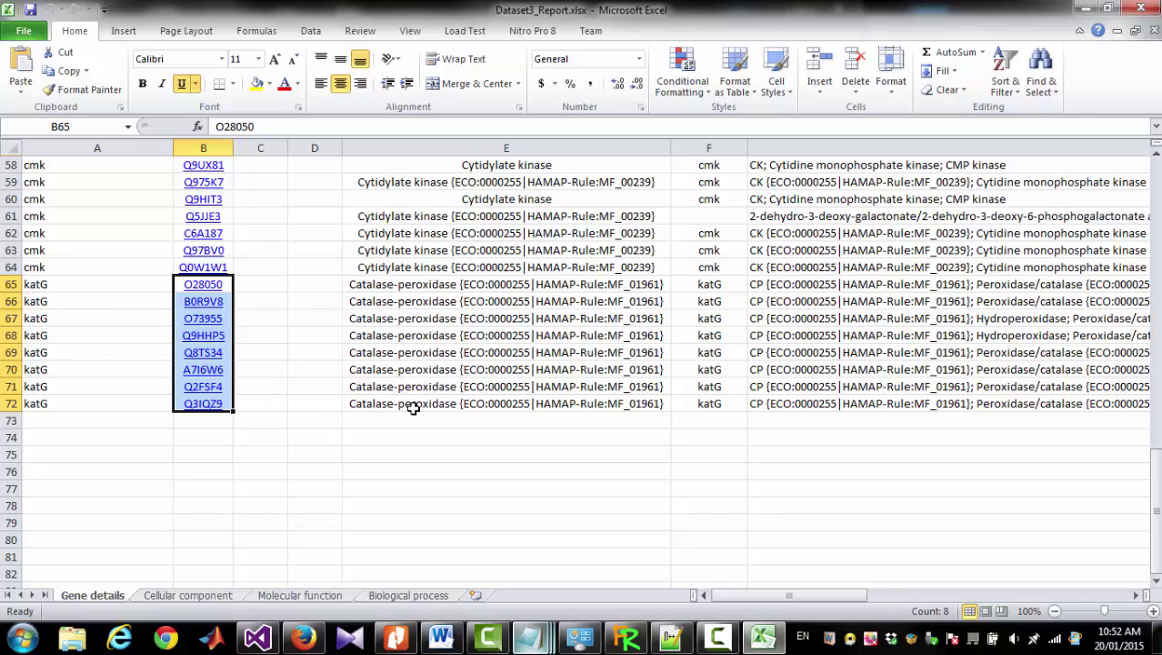
pyautogui.scroll(10, 415, 407)
pyautogui.scroll(-10, 414, 407)
pyautogui.click(98, 454)
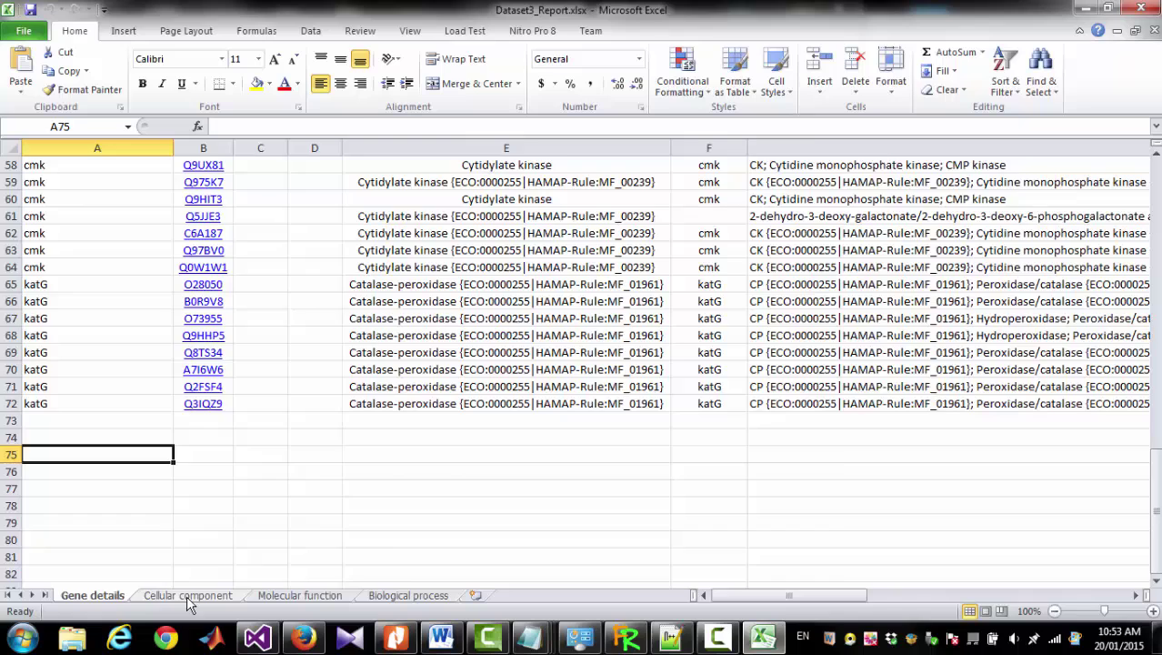
# - Review the Cellular component, Molecular function and Biological process sheets, and close the report to return to FunRich
pyautogui.click(189, 595)
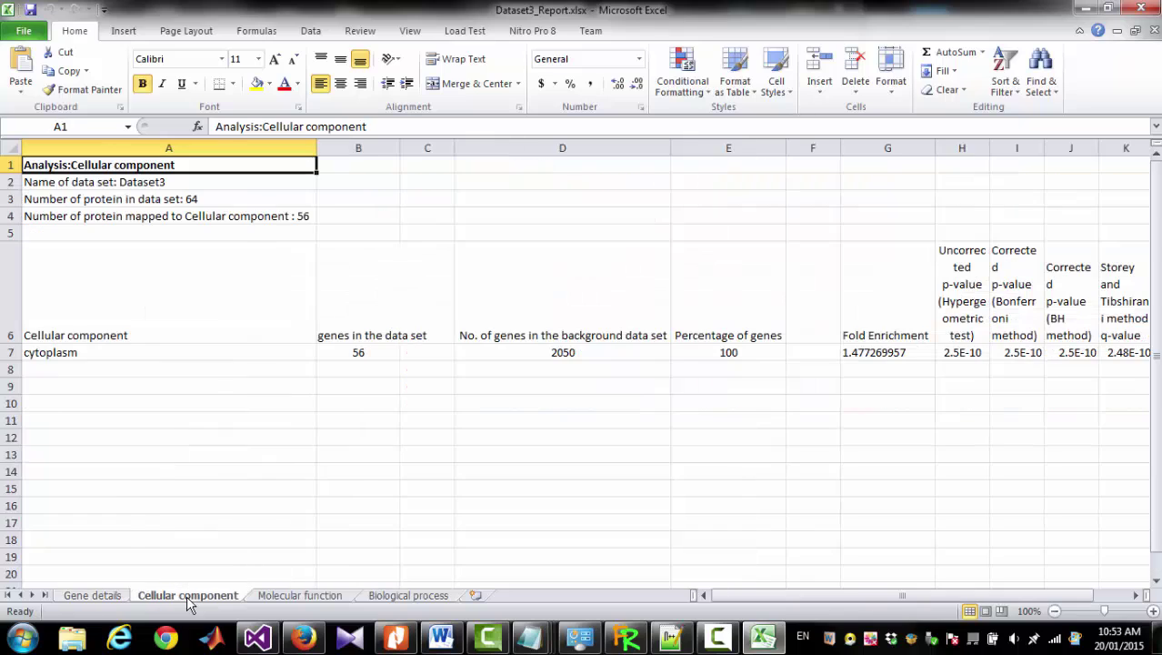
pyautogui.click(301, 594)
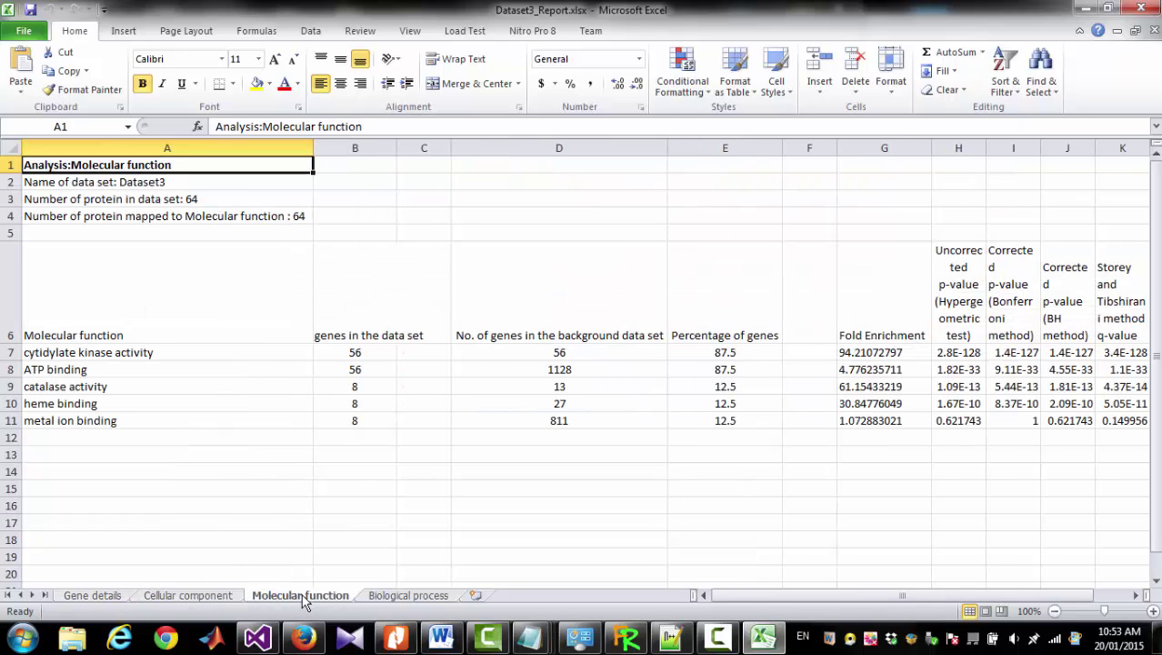
pyautogui.click(397, 596)
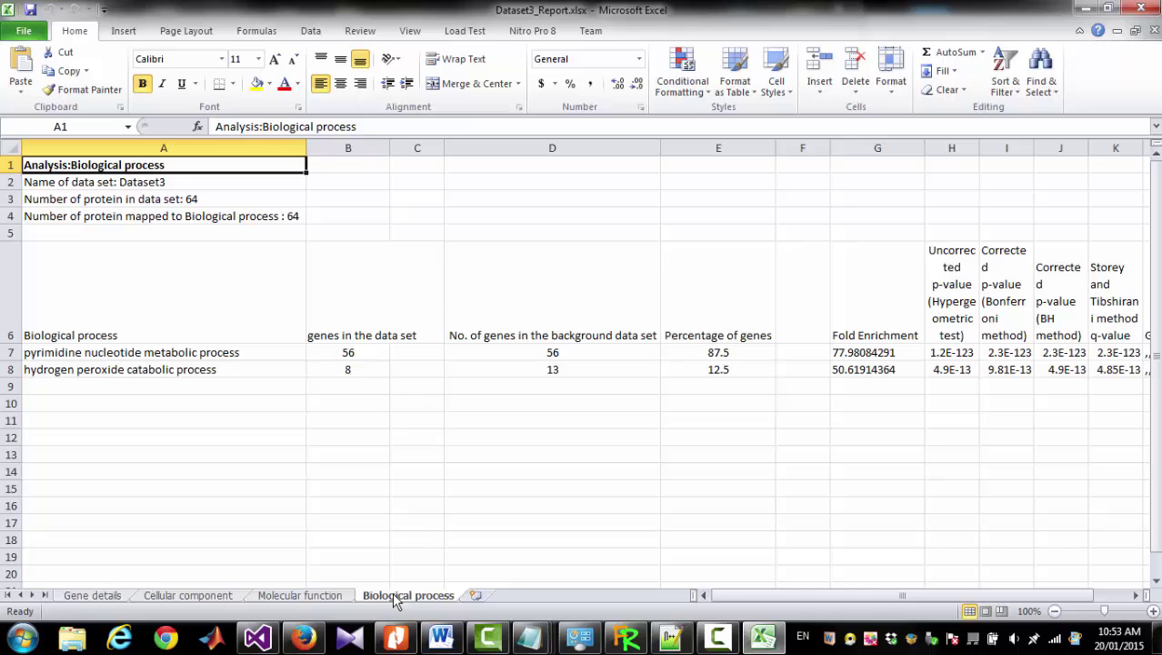
pyautogui.click(1139, 11)
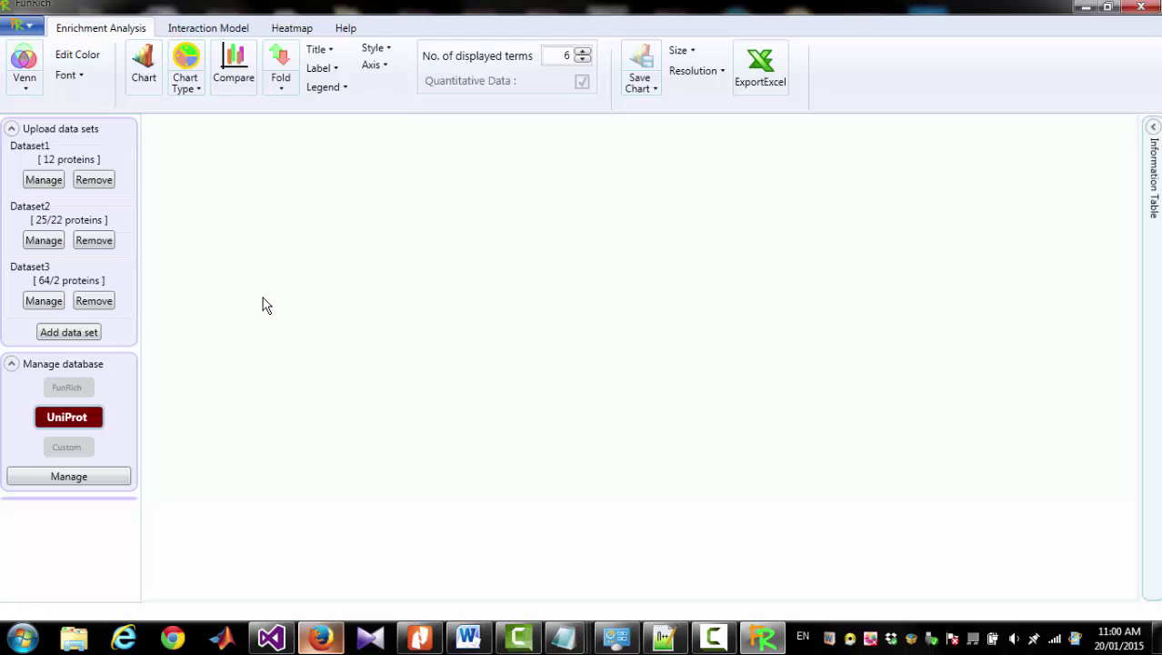
# - Draw a Venn diagram of Dataset1, Dataset2 and Dataset3, and set it to use genes/proteins identified in the database
pyautogui.click(24, 64)
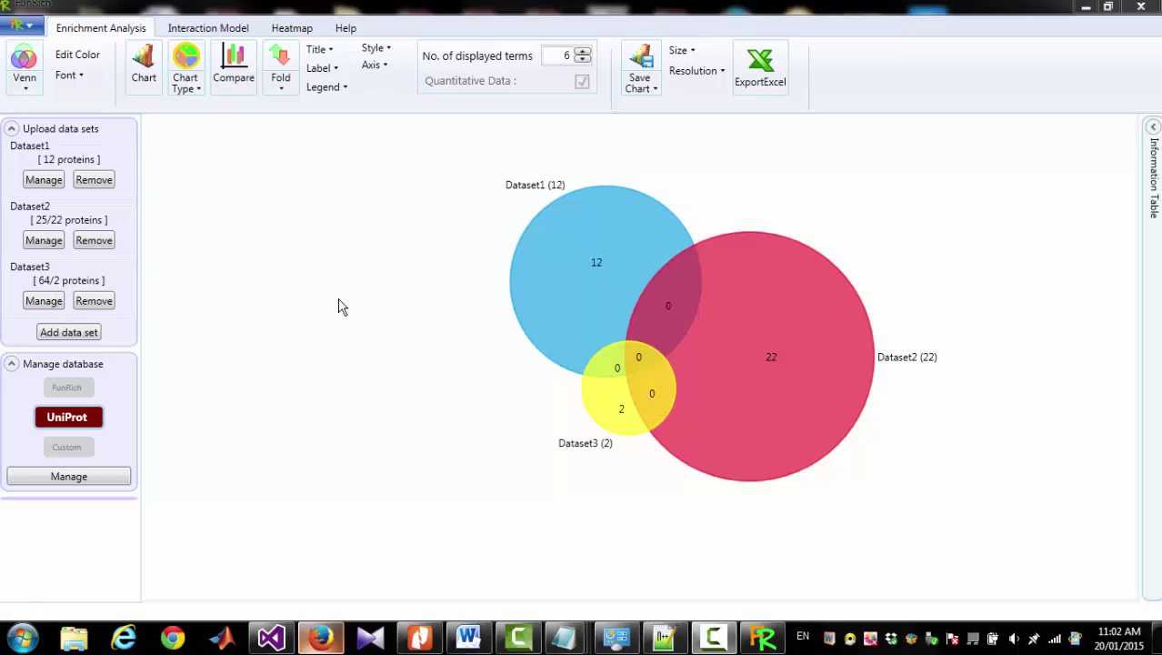
pyautogui.click(26, 27)
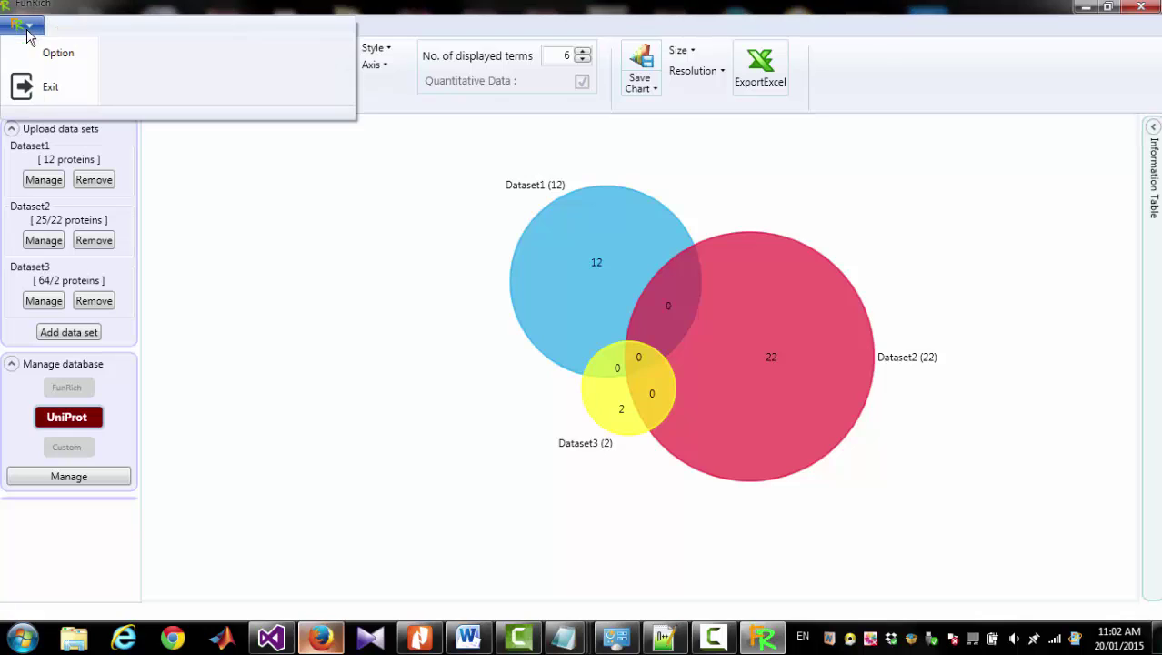
pyautogui.click(38, 52)
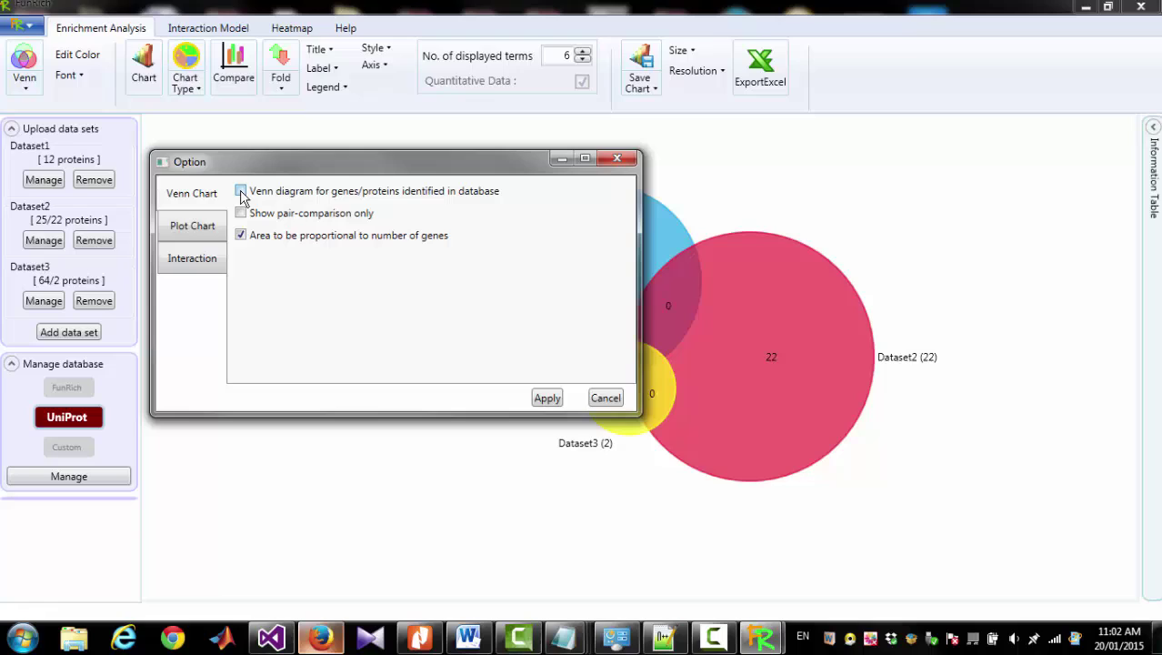
pyautogui.click(241, 194)
pyautogui.click(548, 399)
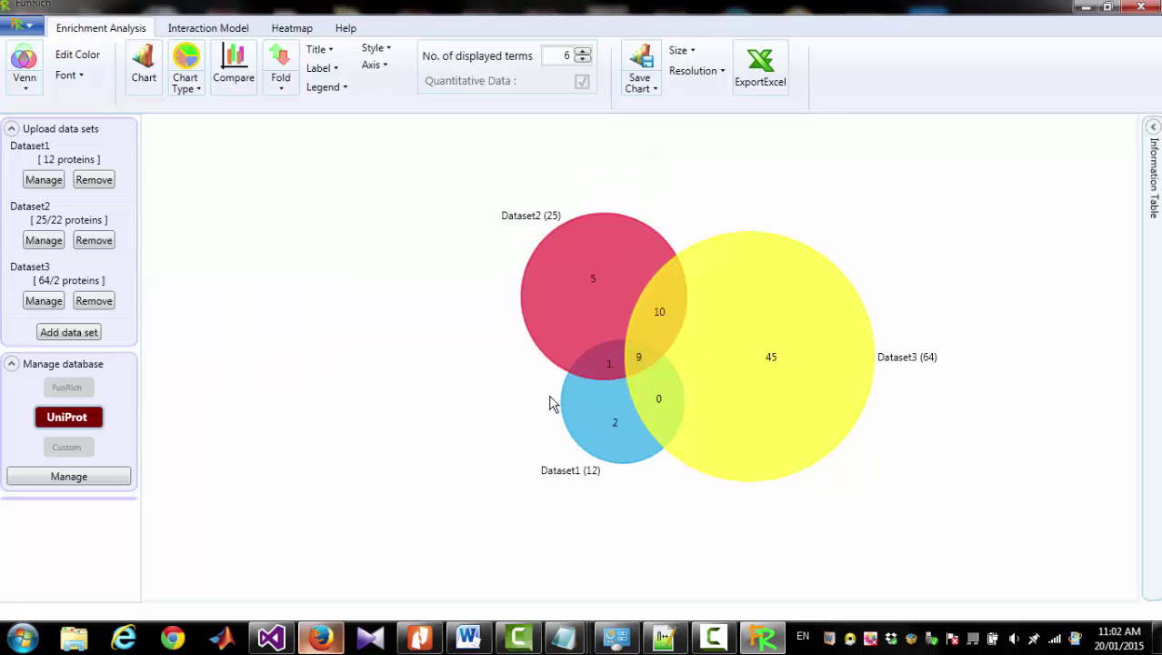